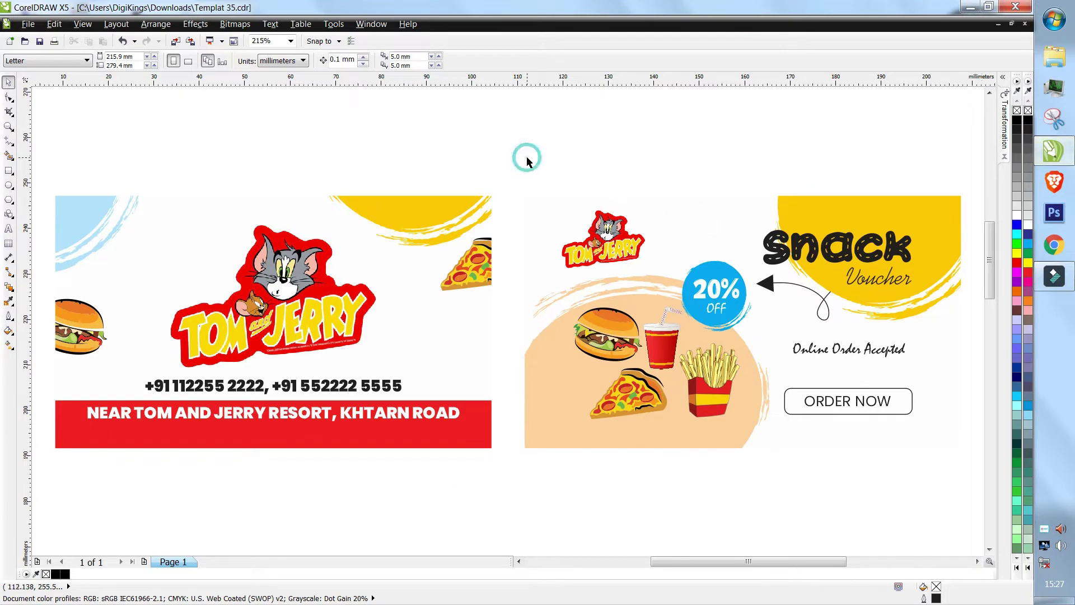
scroll(526, 163, down, 3)
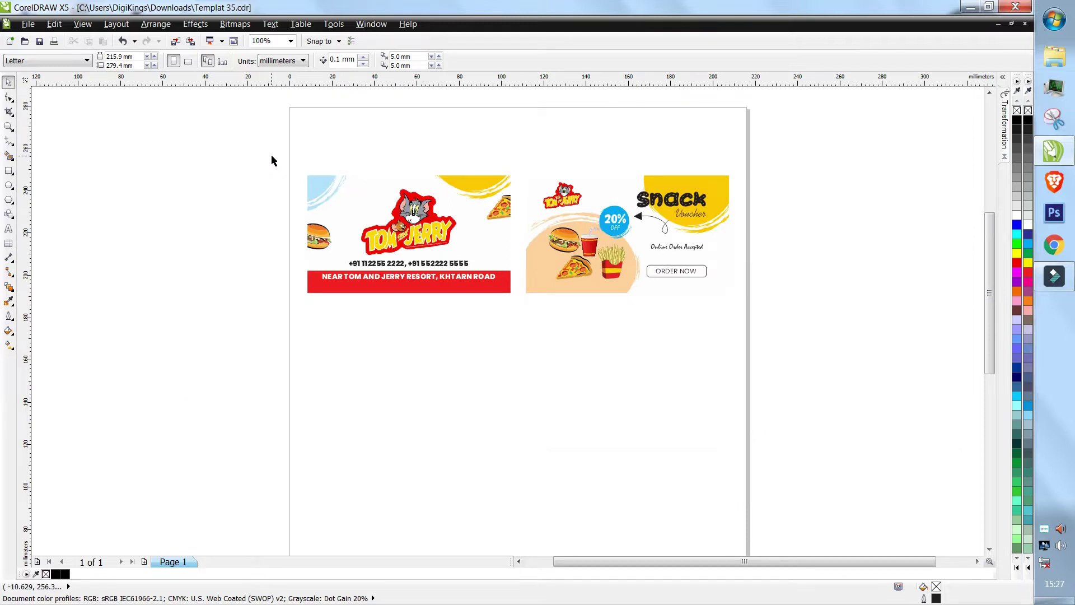
drag(272, 161, 798, 390)
key(shift+F2)
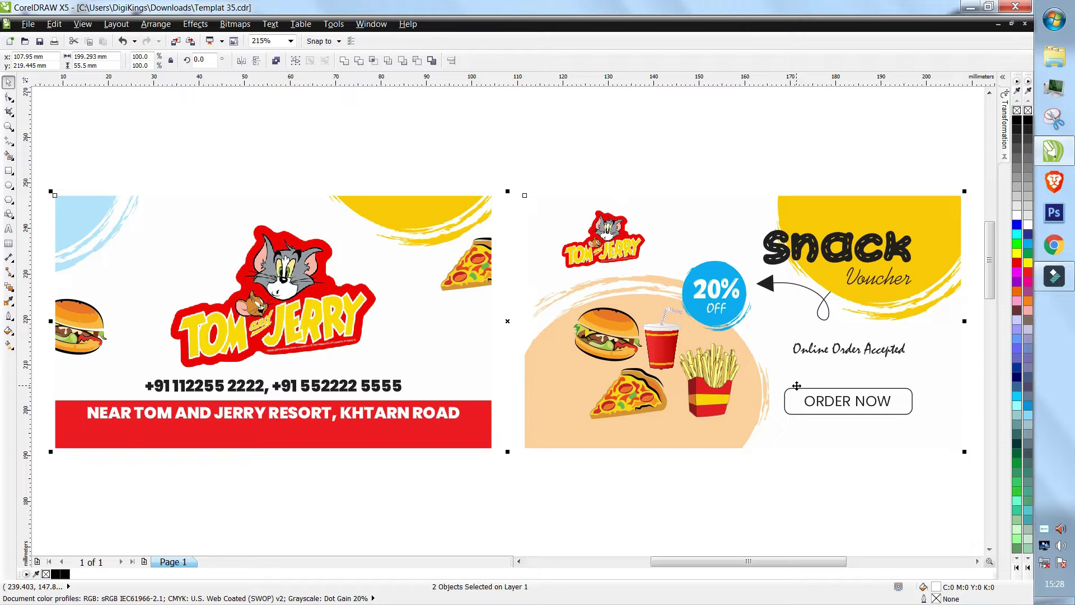
click(544, 175)
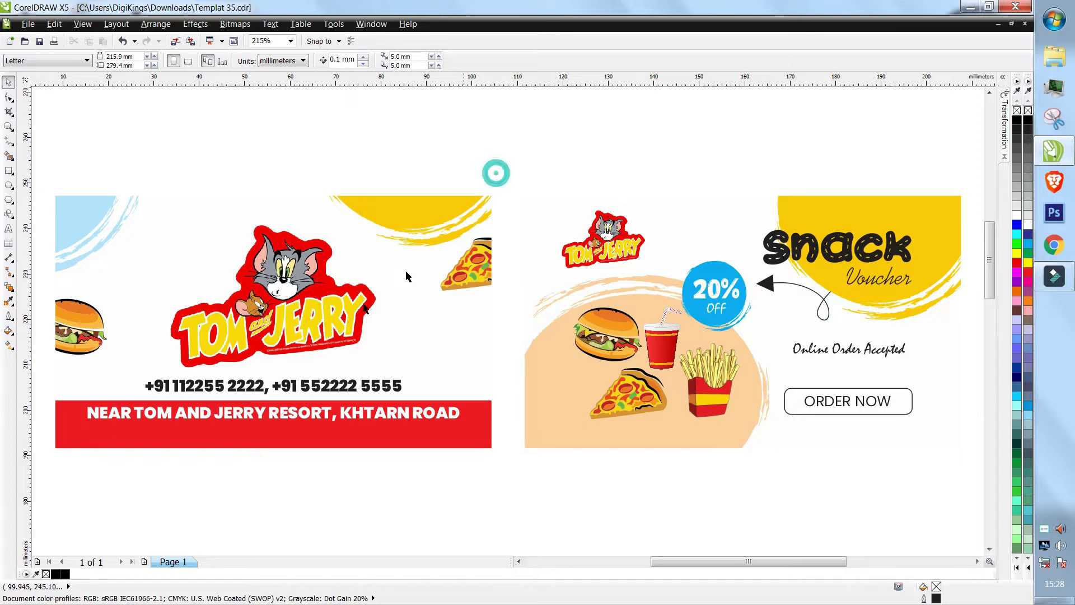
Duplicate both sides of the voucher card directly below the originals
scroll(302, 347, down, 3)
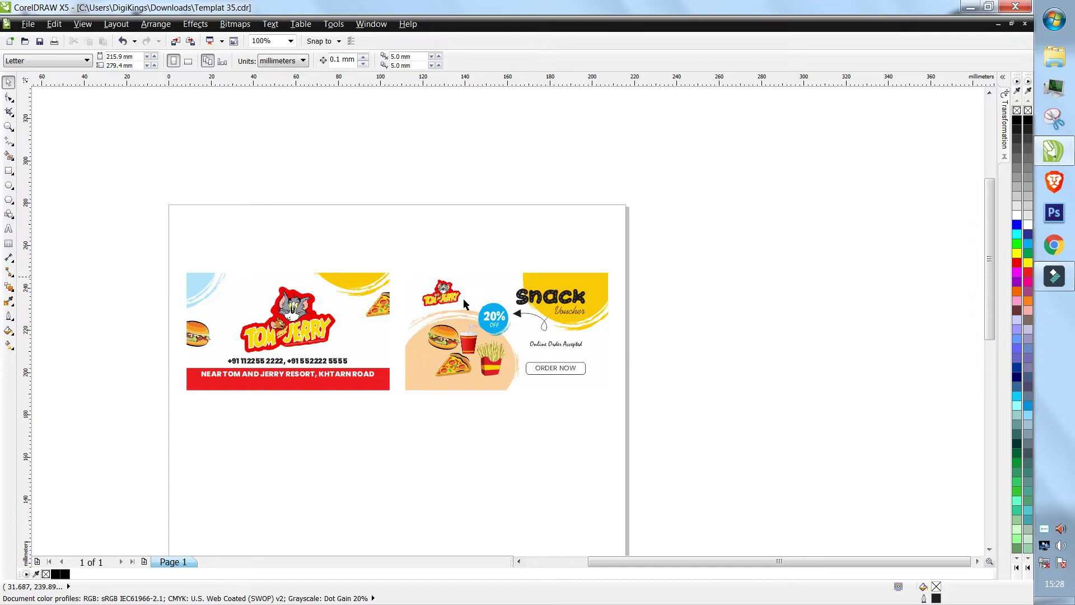
key(ctrl+a)
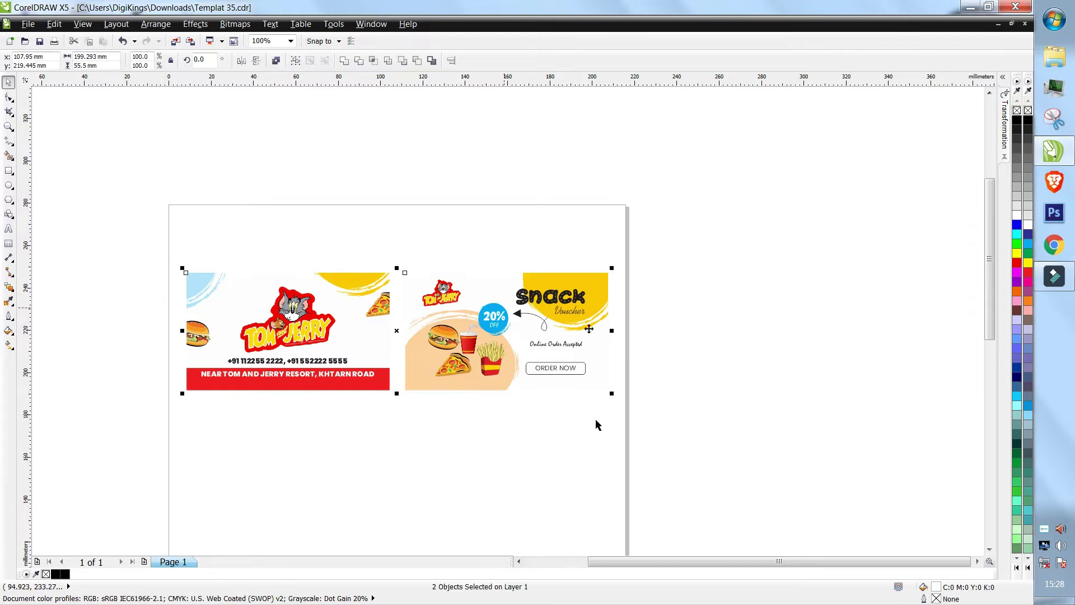
drag(422, 353, 423, 494)
click(623, 364)
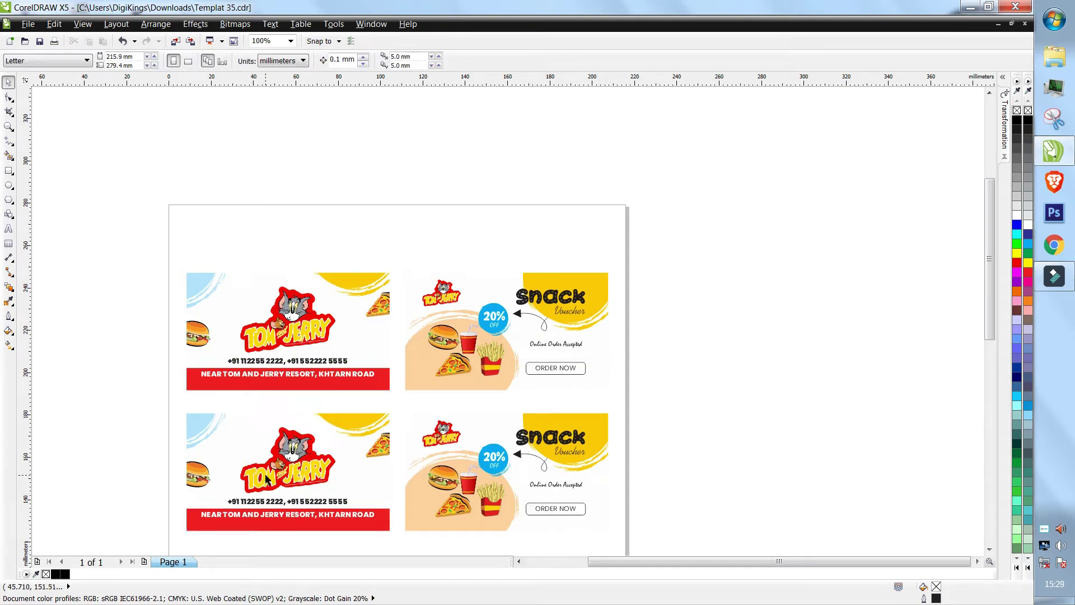
Try moving the Tom and Jerry logo sideways inside the PowerClip contents of the duplicated front card, and finish editing
click(267, 478)
ctrl+click(272, 479)
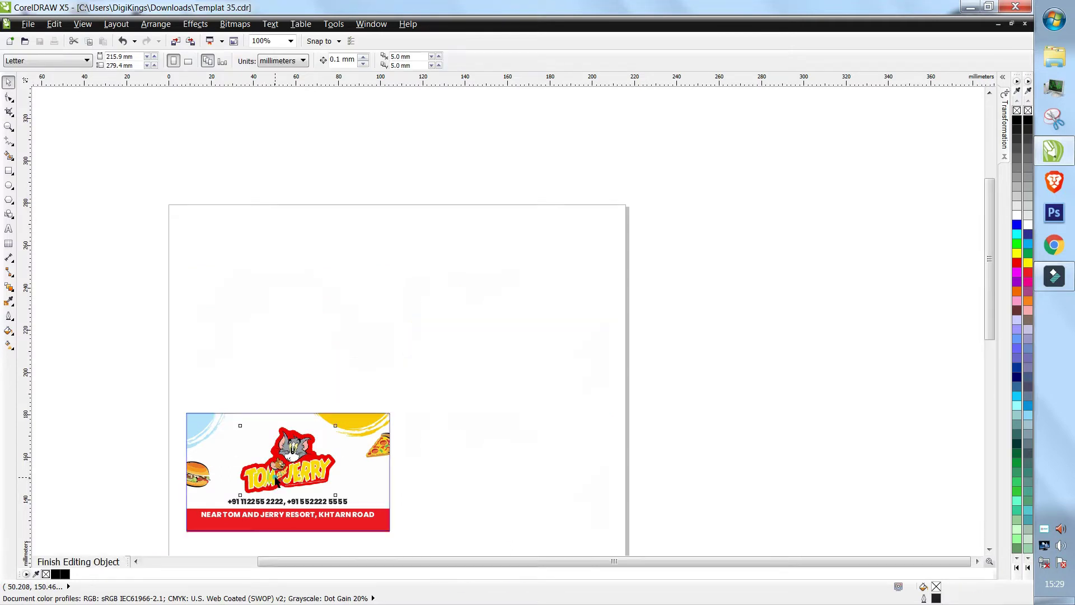
click(277, 480)
scroll(276, 480, up, 2)
drag(300, 470, 325, 470)
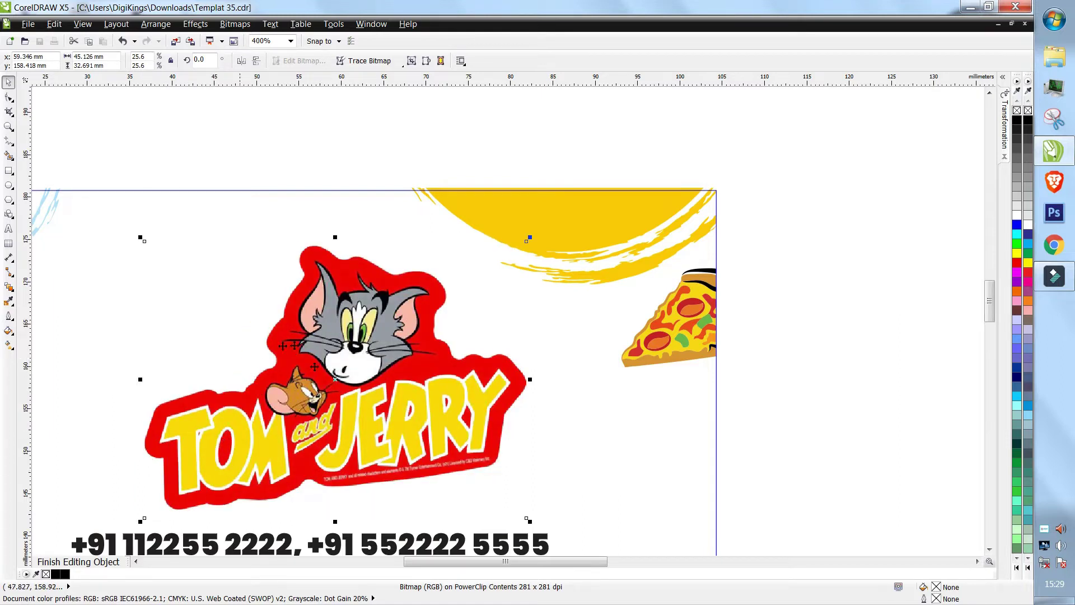
scroll(325, 381, down, 1)
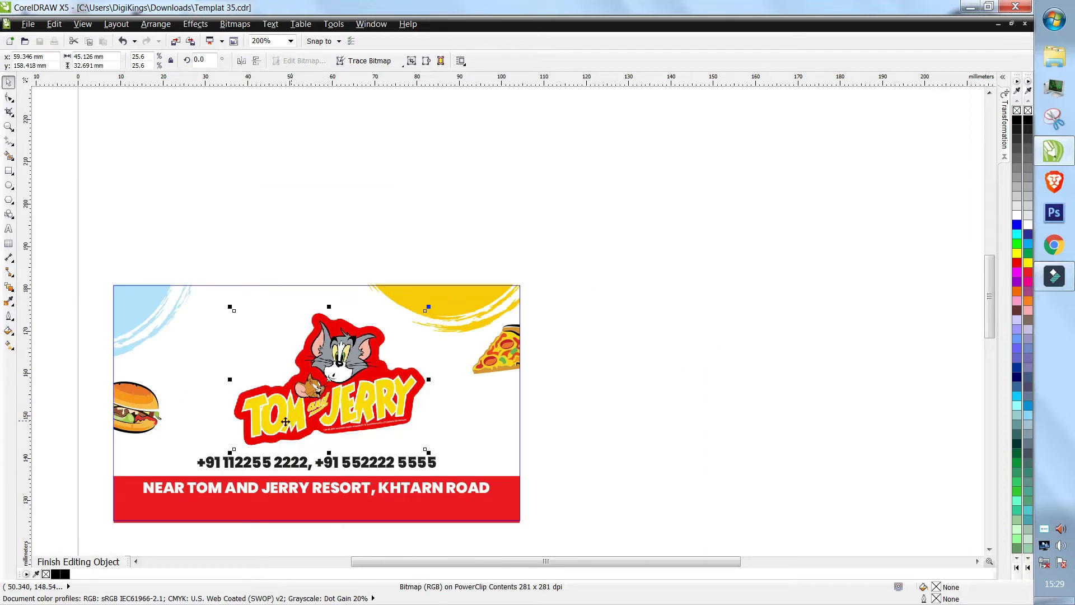
drag(238, 412, 225, 412)
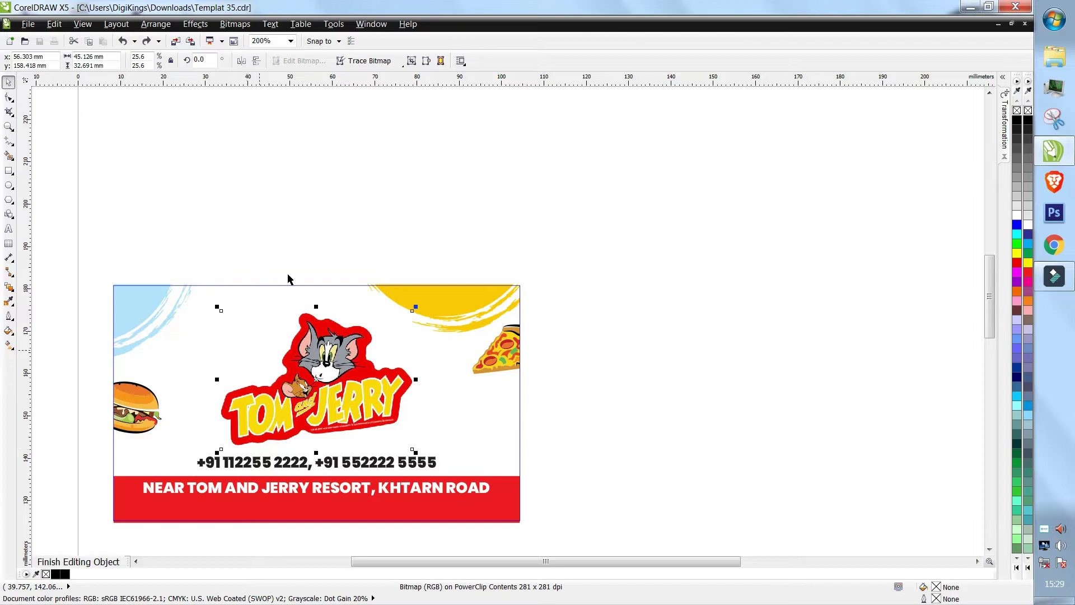
click(303, 248)
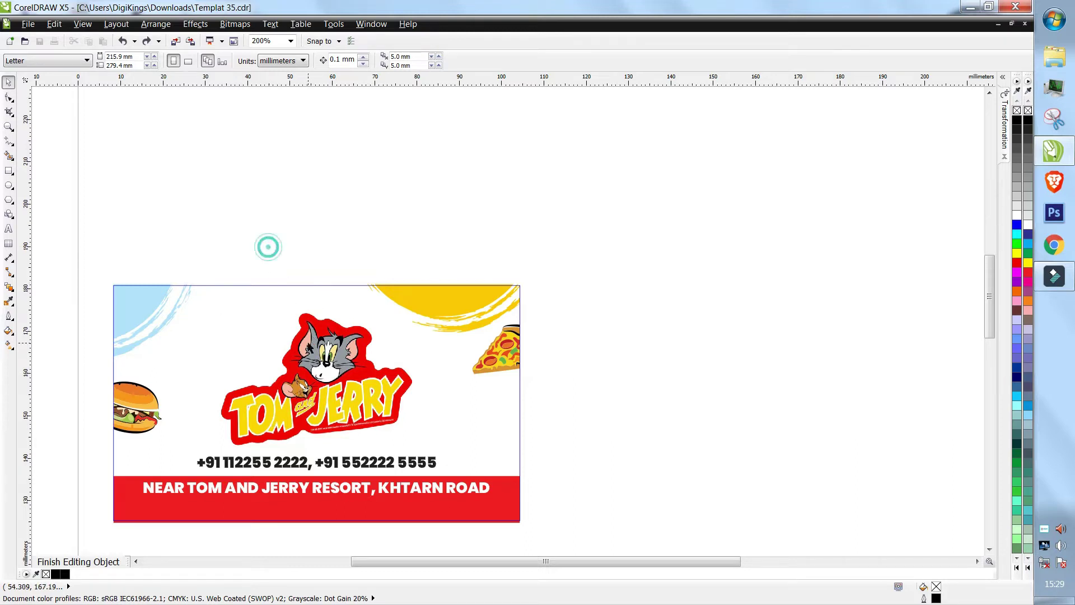
click(307, 342)
right_click(307, 342)
click(372, 67)
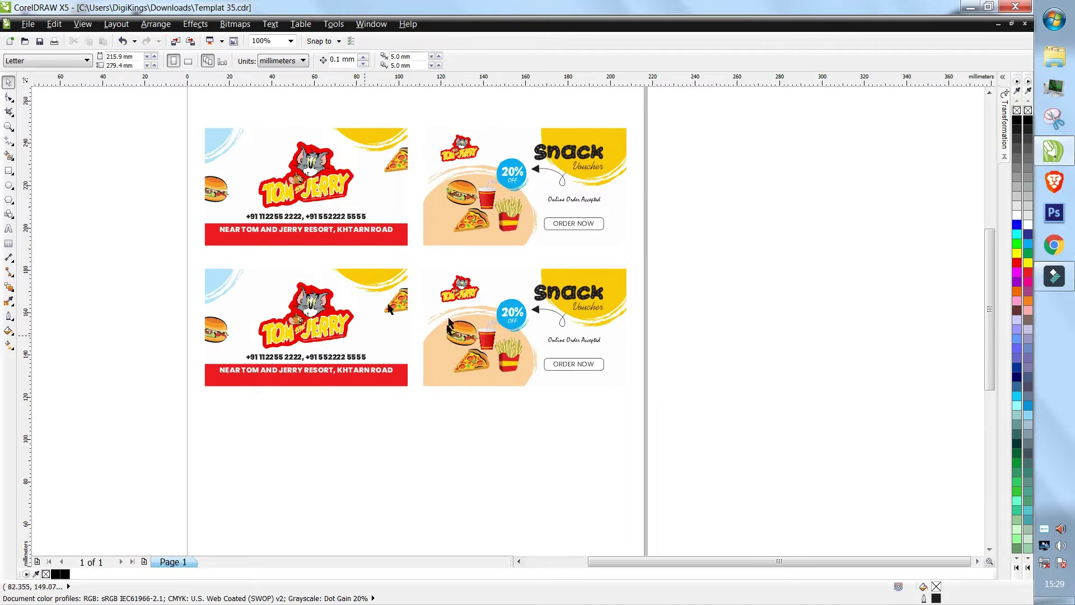
Open the duplicated front card's PowerClip contents for editing and delete the light blue brush shape in its corner
click(259, 285)
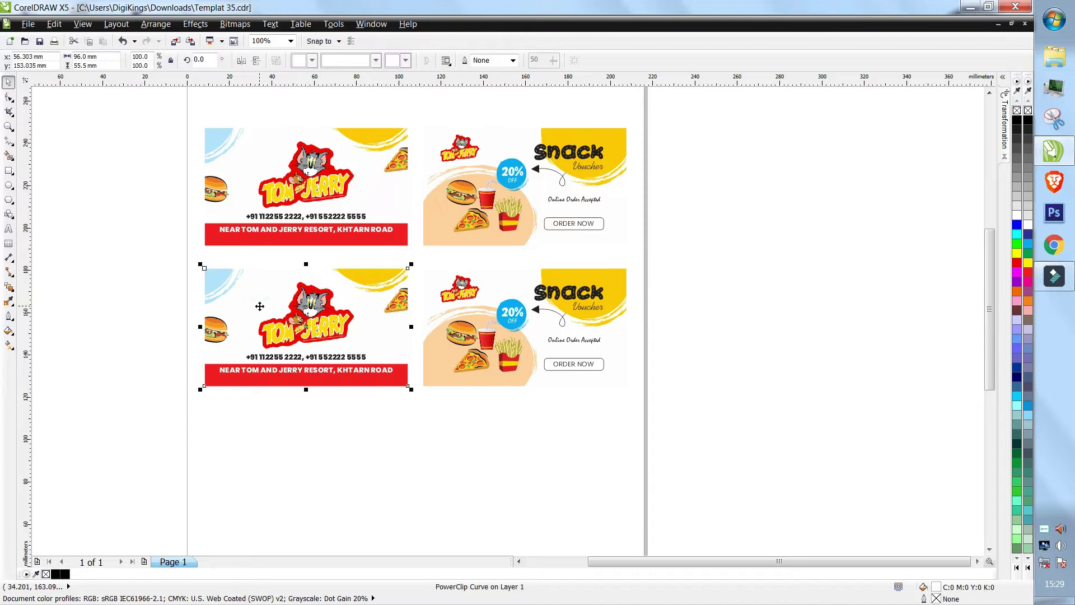
ctrl+click(259, 305)
click(237, 284)
scroll(237, 284, up, 1)
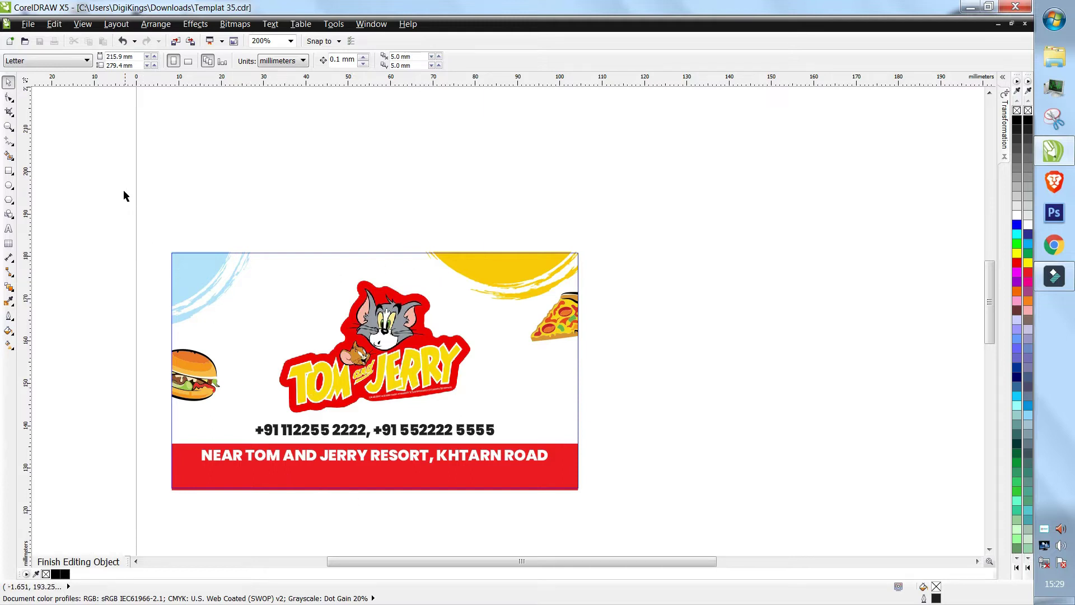
mouse_move(129, 202)
mouse_down()
mouse_move(269, 304)
mouse_move(279, 355)
mouse_up()
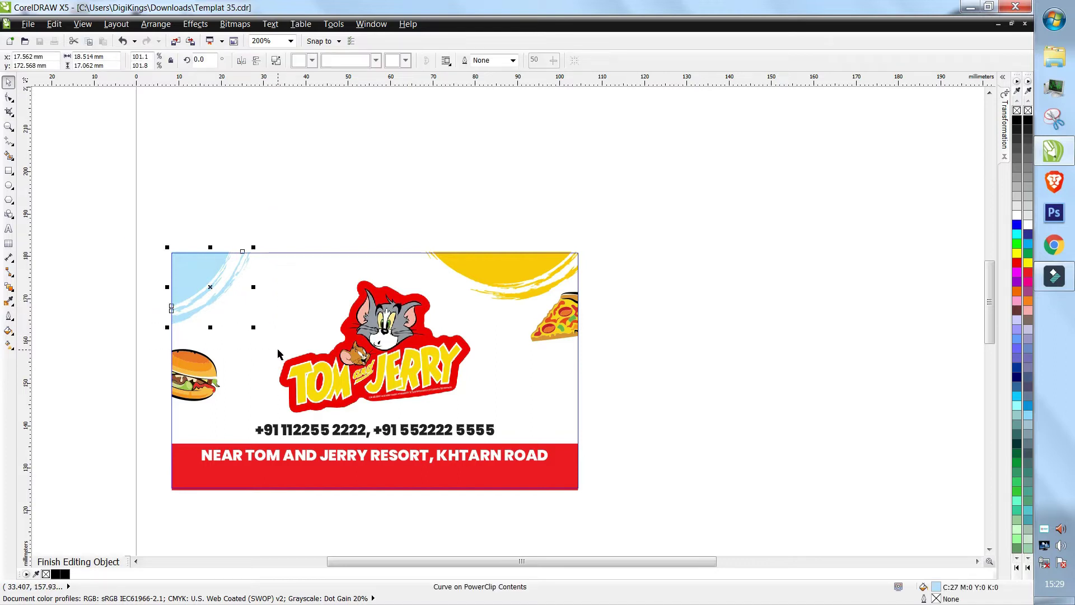
key(Delete)
Delete the yellow brush shape, the pizza slice, the burger and the red band behind the address from the duplicated front card
drag(410, 197, 602, 331)
key(Delete)
drag(617, 232, 533, 377)
key(Delete)
drag(157, 312, 253, 426)
key(Delete)
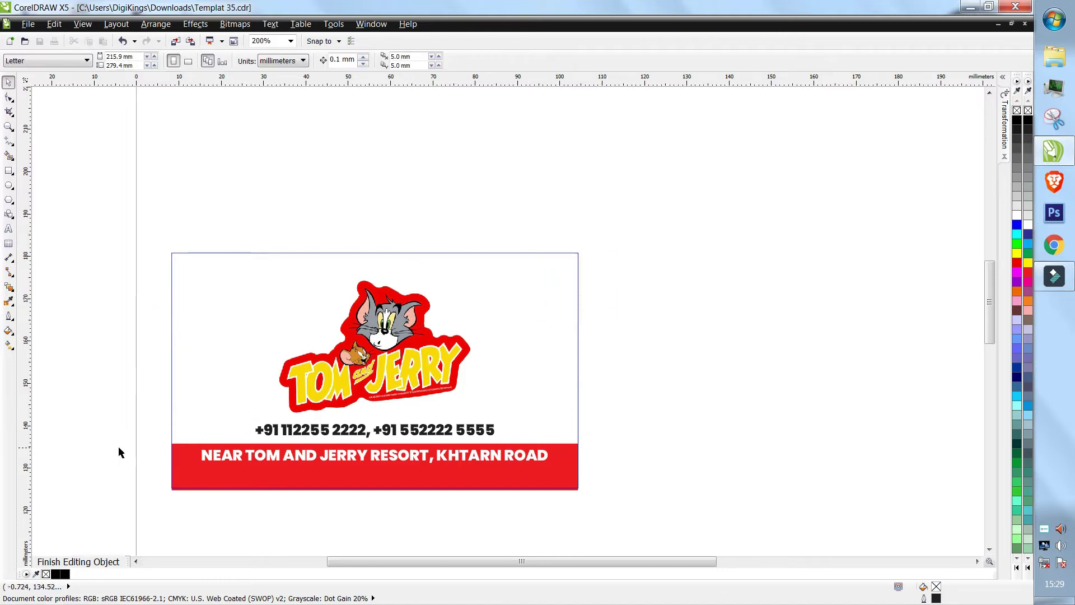
click(182, 474)
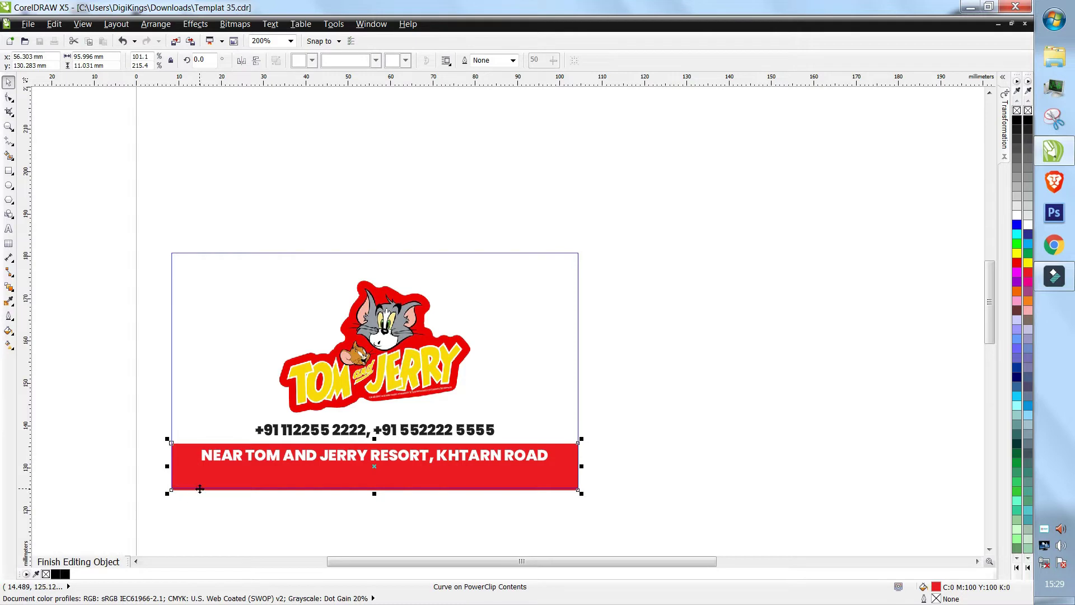
key(Delete)
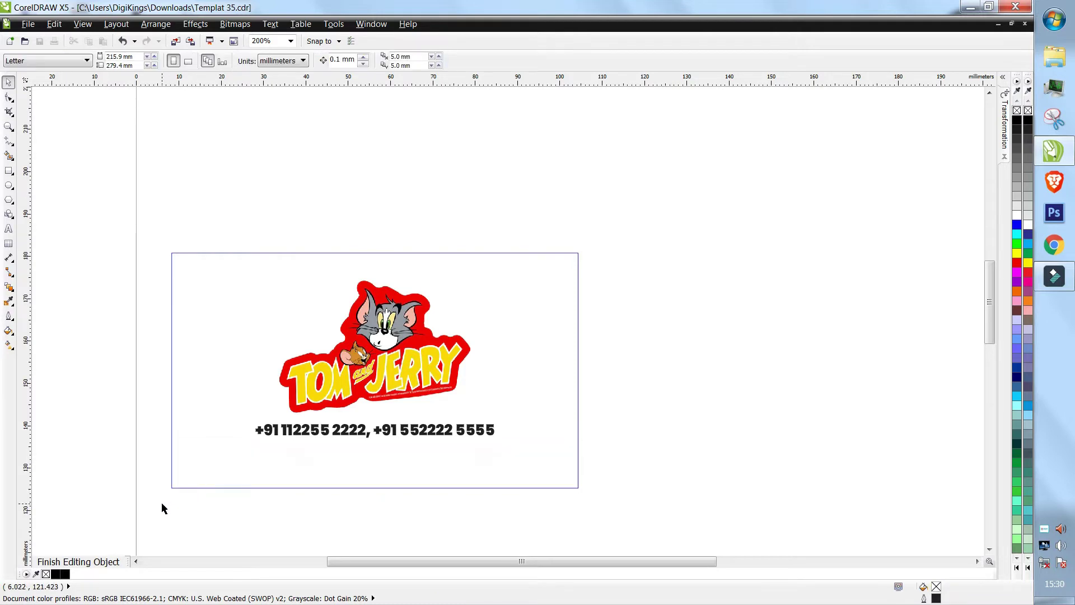
Fill the address line and the phone number line with black at C100 M100 Y100 K100
drag(153, 508, 621, 435)
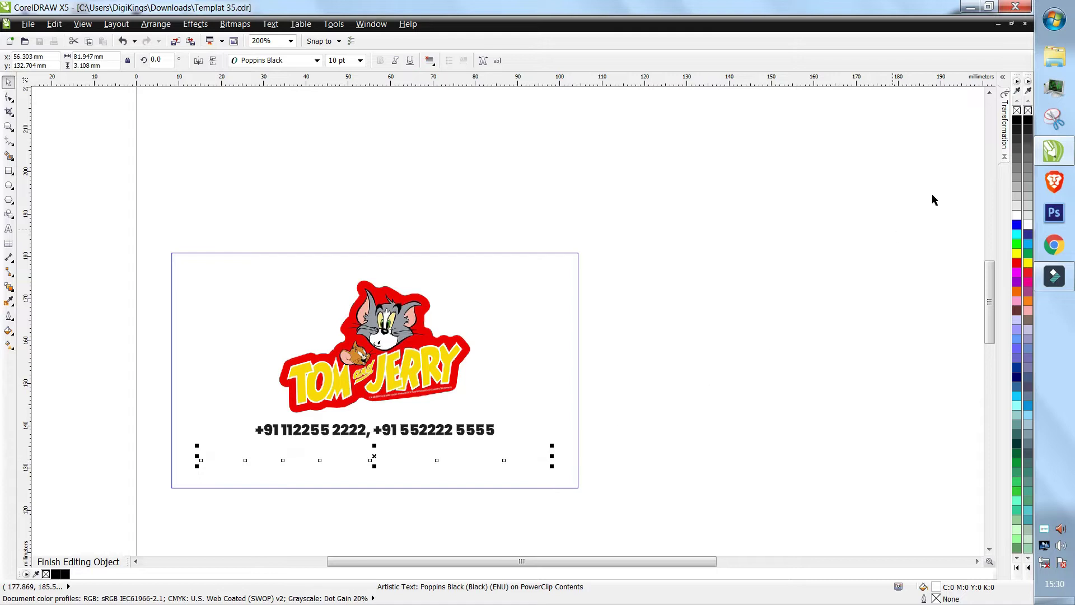
click(1026, 123)
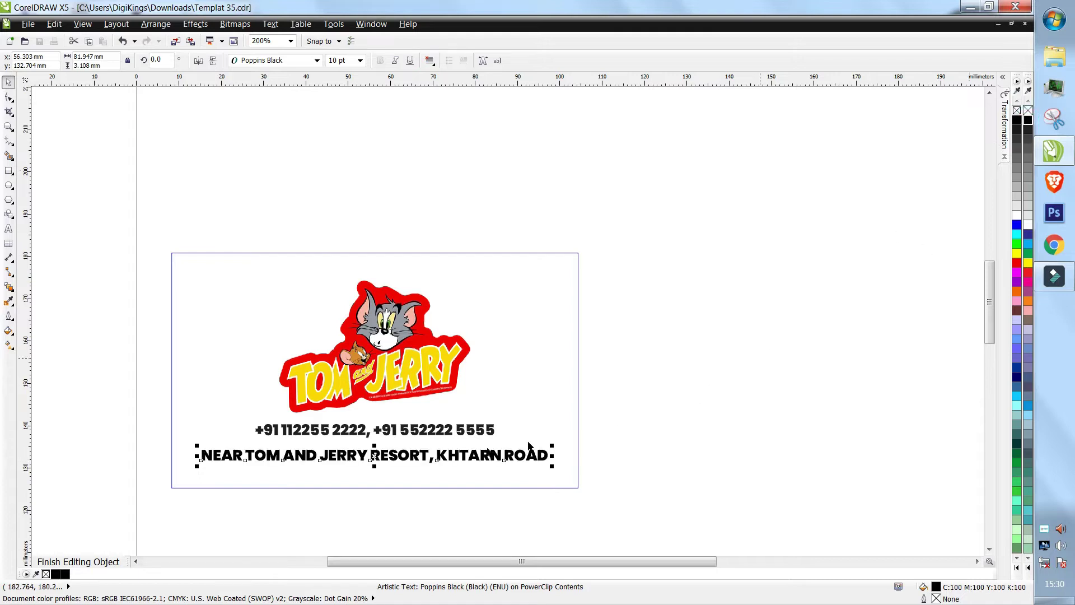
click(339, 432)
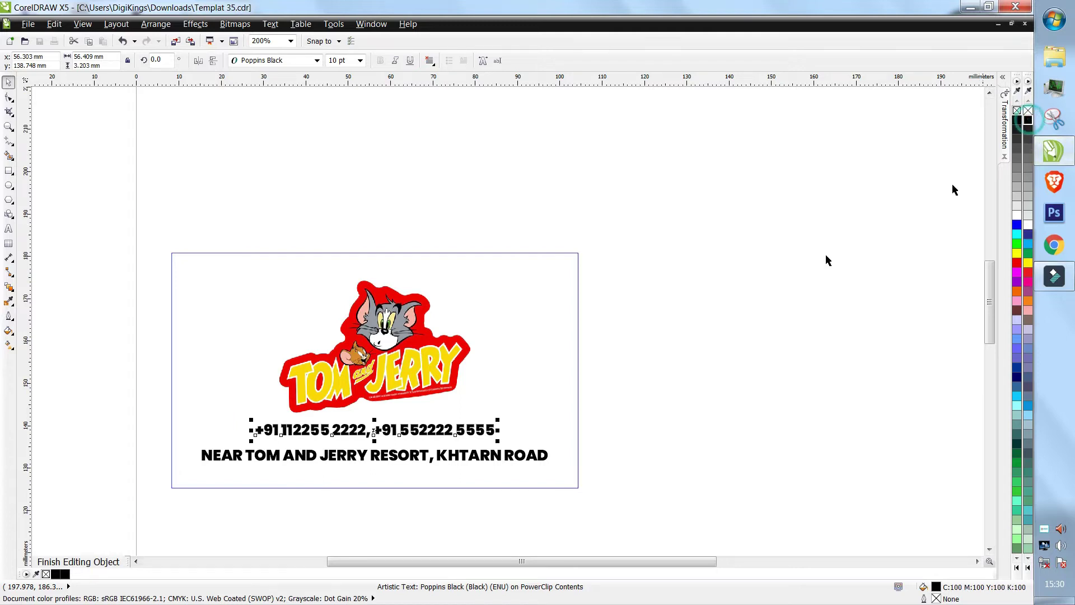
Turn the logo bitmap black with Brightness/Contrast/Intensity, setting all three values to -100
click(422, 343)
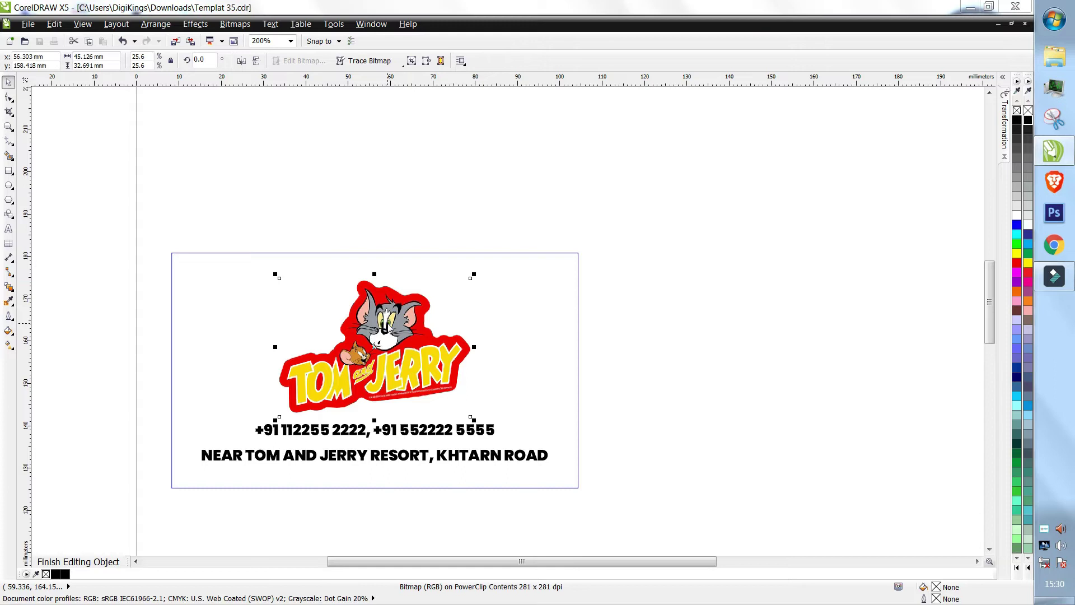
key(ctrl+b)
drag(477, 230, 681, 271)
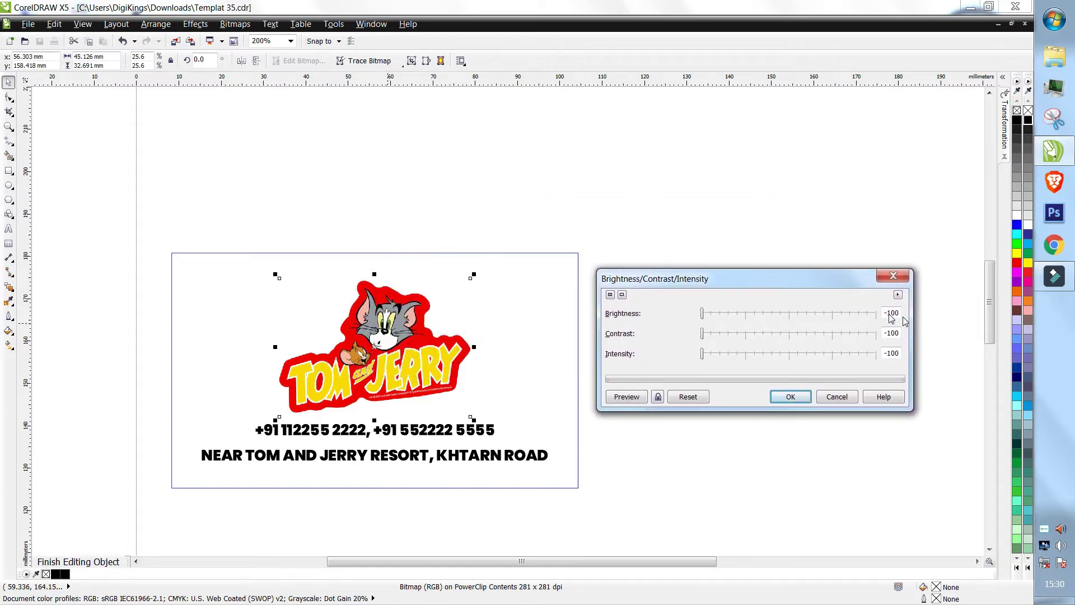
click(625, 397)
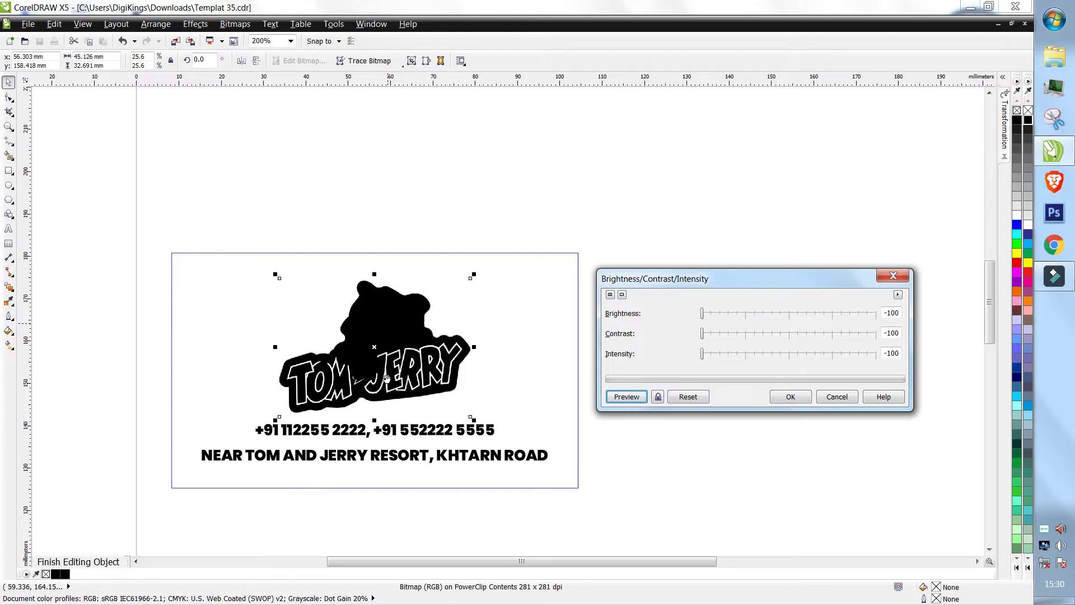
click(472, 184)
click(790, 396)
Draw a rectangle across the logo's TOM and JERRY lettering and convert it to curves
scroll(404, 386, up, 2)
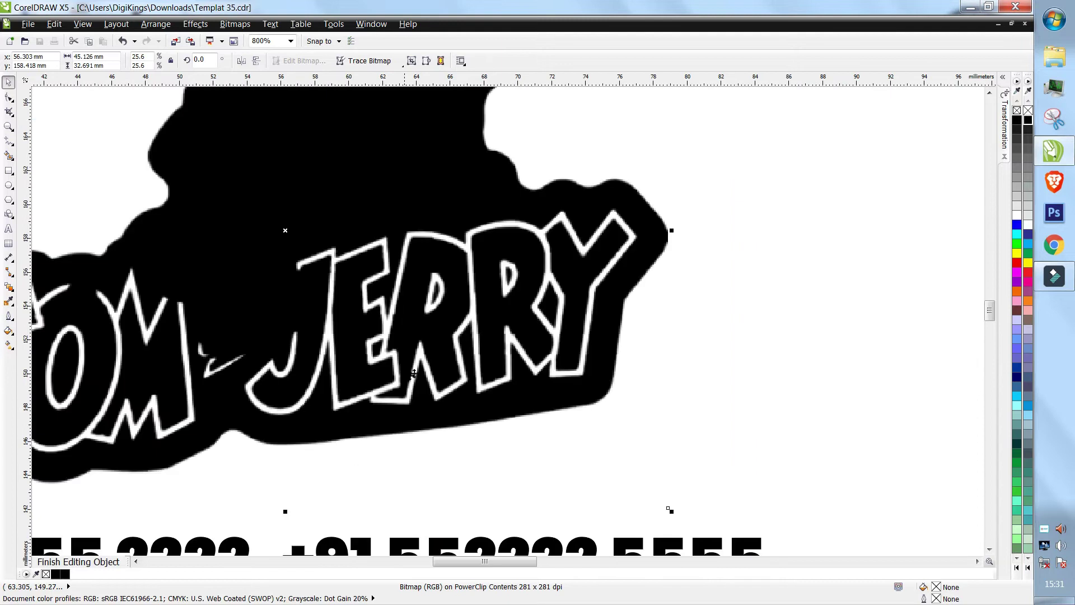
scroll(507, 341, down, 1)
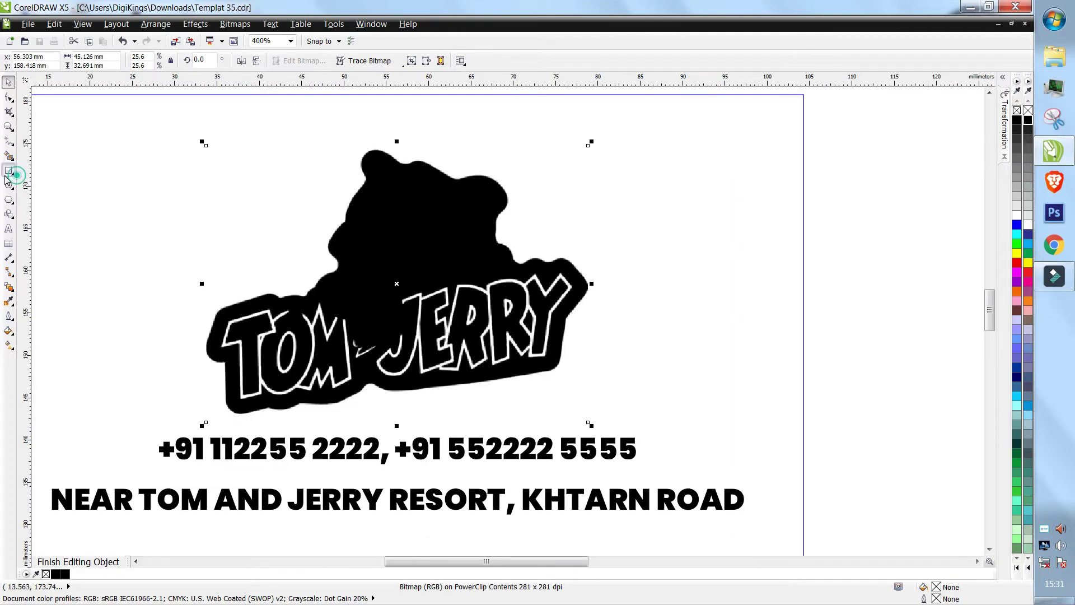
click(7, 177)
drag(218, 317, 540, 370)
click(9, 98)
key(ctrl+q)
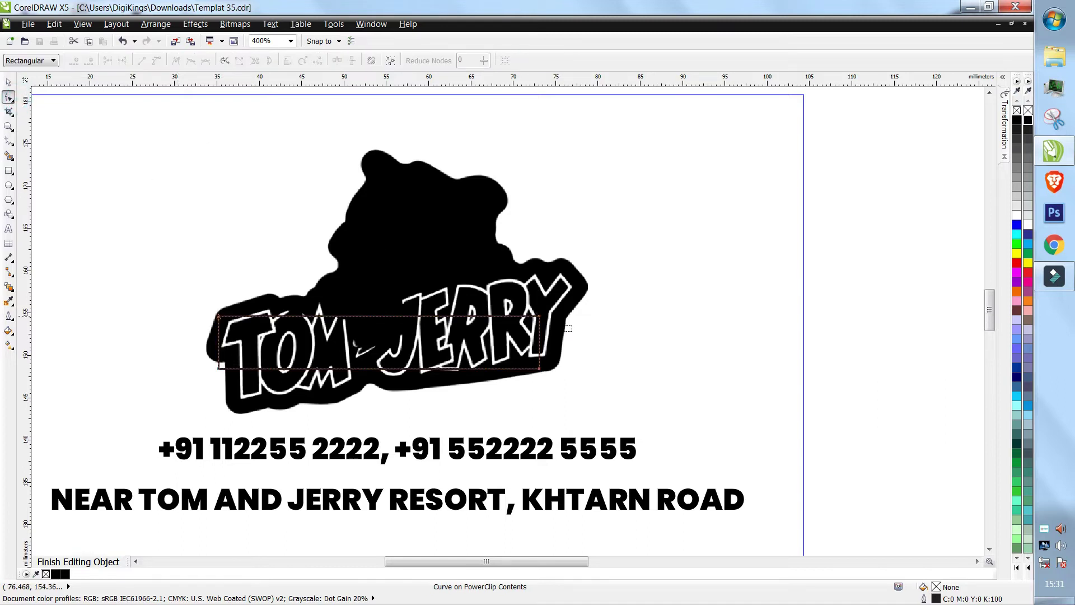
Reshape the curve's right end by moving its corners and adding nodes so it wraps around the end of JERRY
drag(539, 317, 580, 314)
double_click(560, 292)
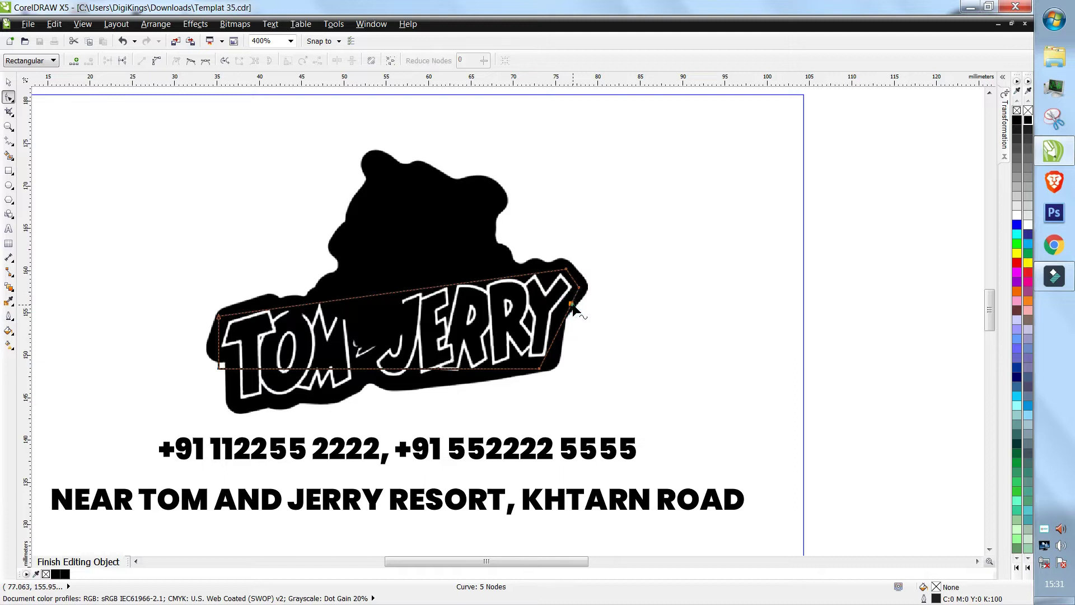
double_click(567, 304)
double_click(559, 320)
double_click(556, 339)
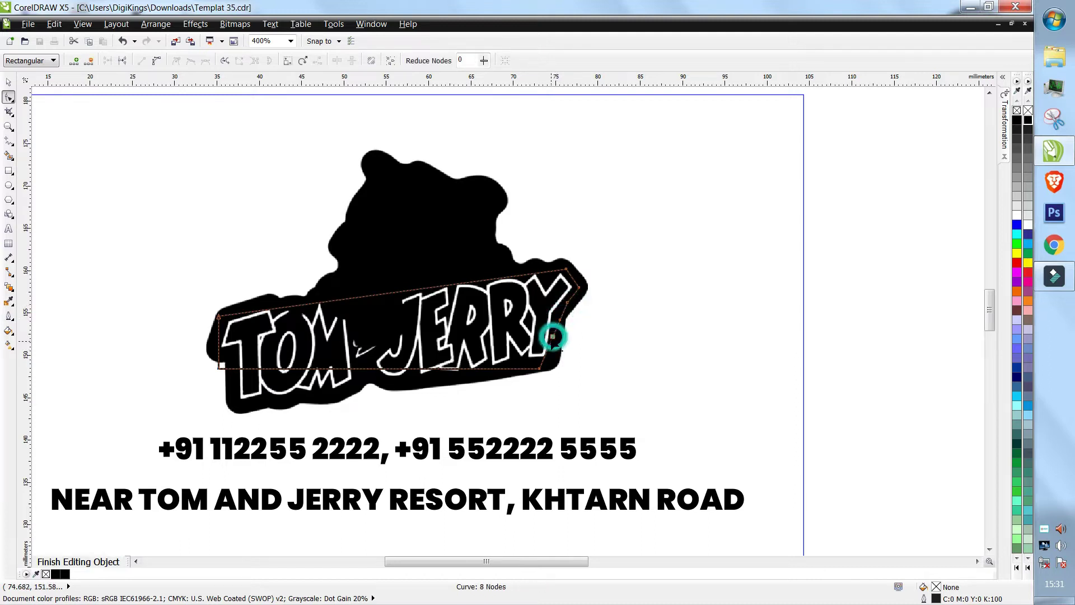
mouse_move(539, 369)
mouse_down()
mouse_move(547, 360)
mouse_move(557, 371)
mouse_move(549, 363)
mouse_up()
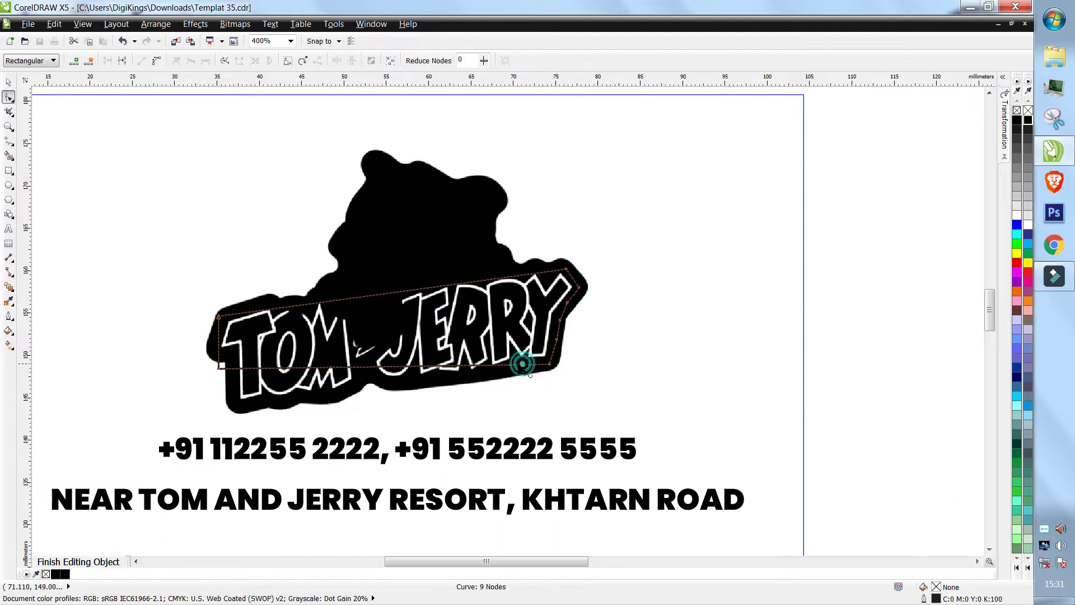
Add and move nodes along the curve's lower edge so it runs beneath the JERRY and TOM lettering
double_click(521, 369)
double_click(431, 374)
drag(431, 373, 426, 383)
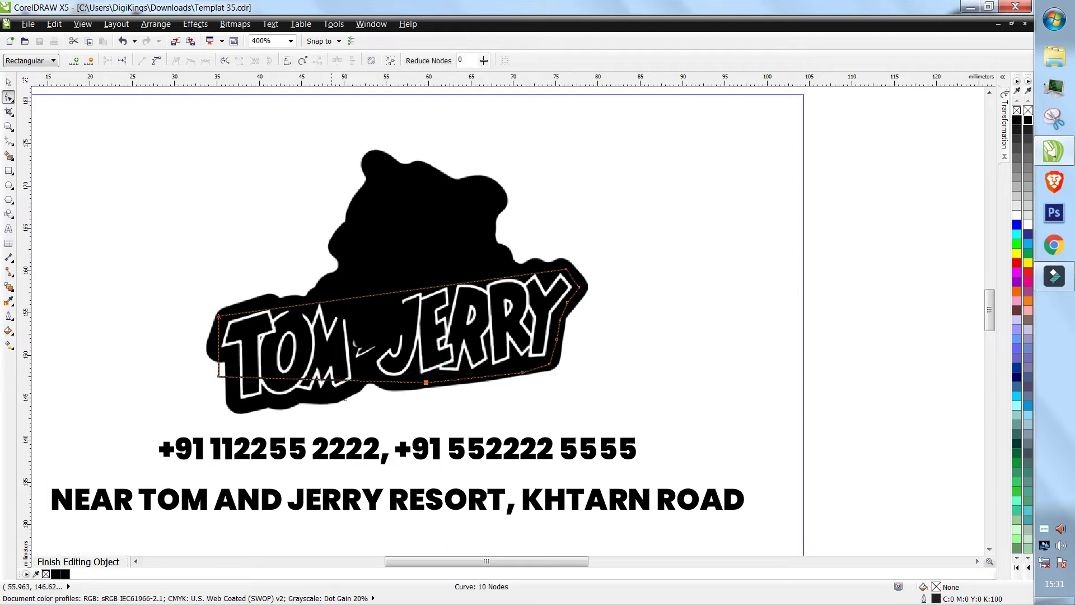
double_click(372, 376)
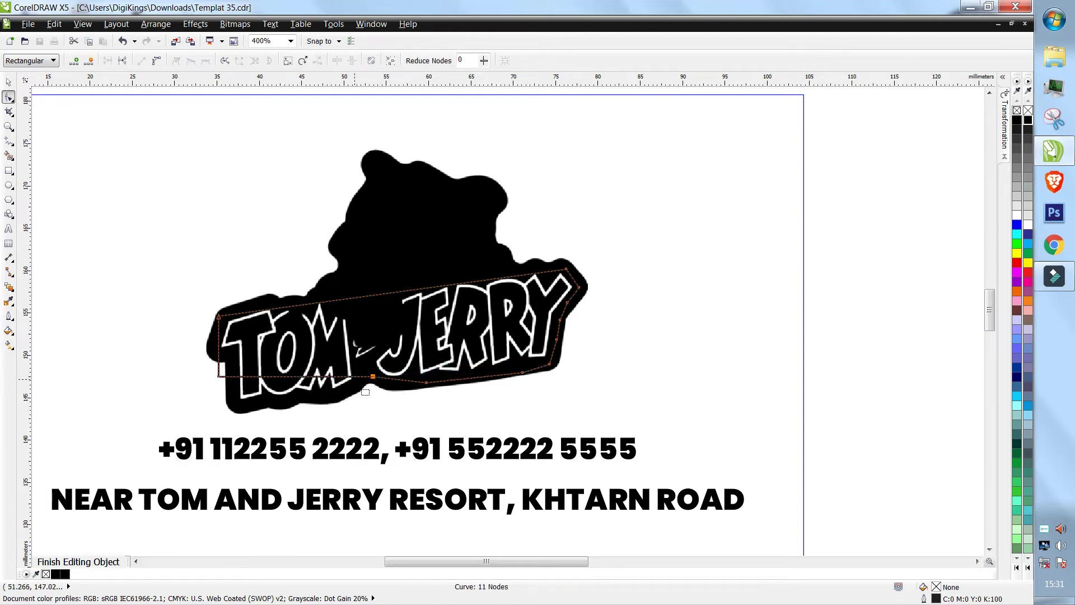
double_click(353, 375)
drag(352, 376, 252, 406)
double_click(330, 389)
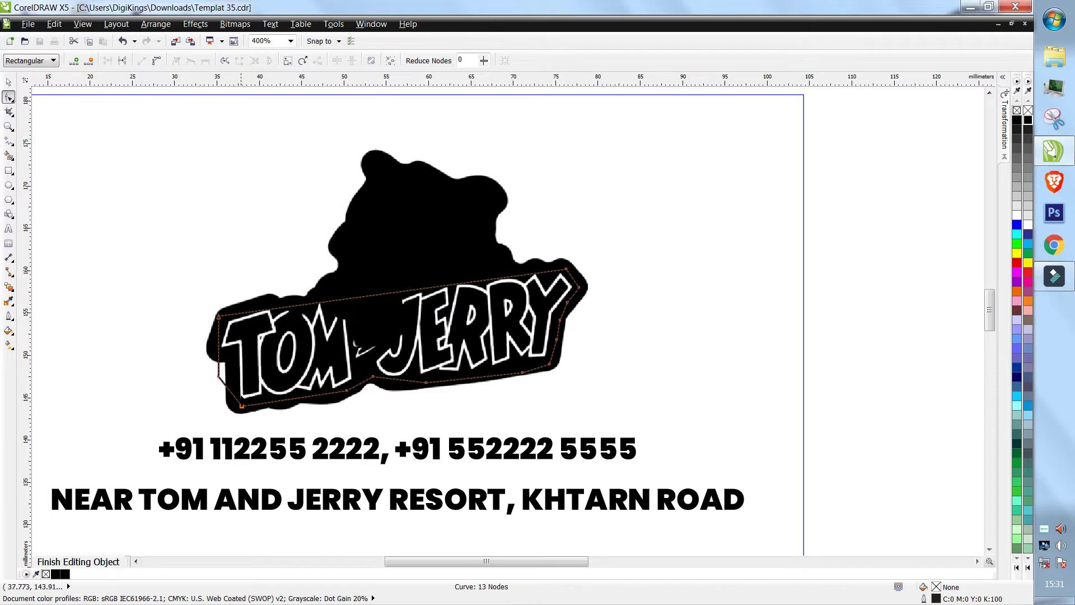
Reshape the curve's left edge by adding and moving nodes so it encloses the letter T within the black silhouette
scroll(250, 398, up, 3)
drag(113, 297, 161, 325)
click(147, 317)
click(152, 320)
click(150, 319)
drag(151, 319, 207, 297)
scroll(207, 297, down, 2)
click(211, 289)
scroll(212, 289, up, 2)
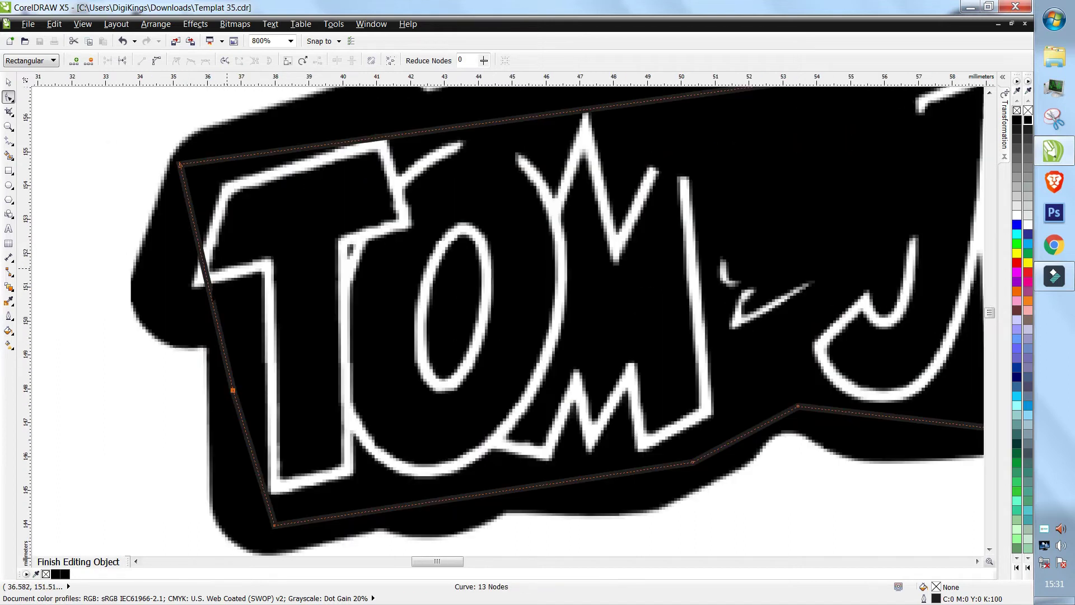
double_click(209, 291)
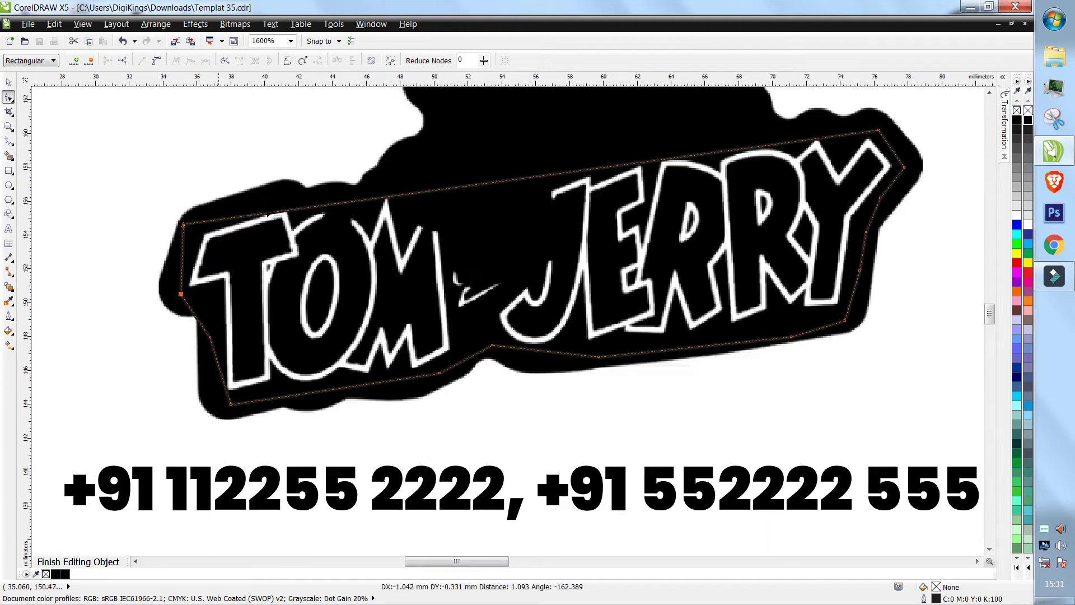
Add a node to the curve's upper edge, raise it slightly, and fill the curve with black (C:100 M:100 Y:100 K:100)
scroll(173, 285, down, 2)
double_click(421, 191)
drag(422, 191, 422, 182)
scroll(509, 229, down, 1)
click(8, 82)
click(1030, 123)
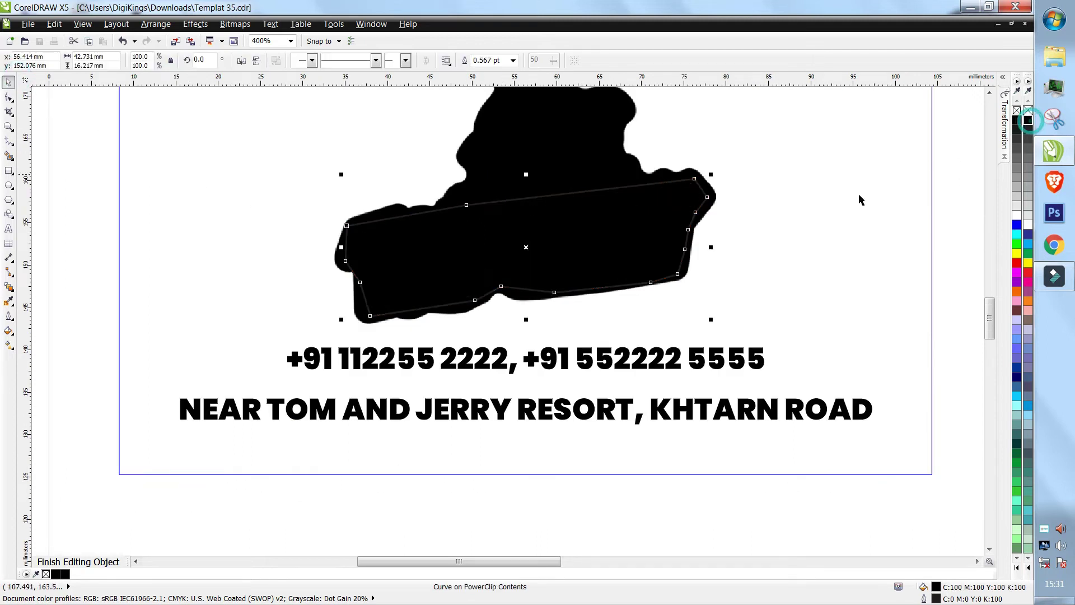
Finish editing the PowerClip contents of the copied front card
key(ctrl+a)
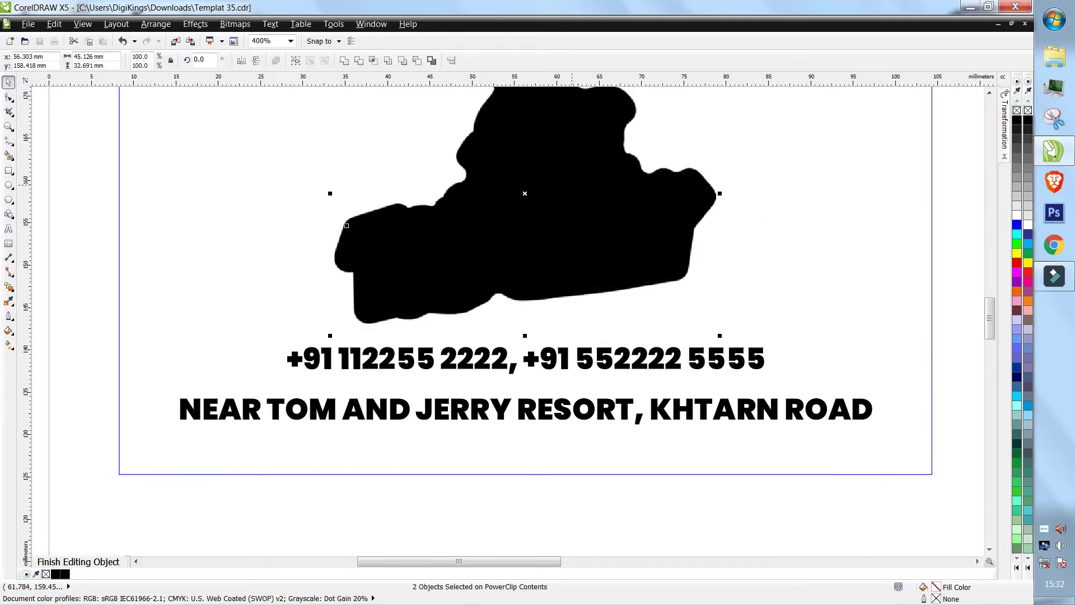
scroll(593, 168, down, 1)
scroll(593, 168, up, 1)
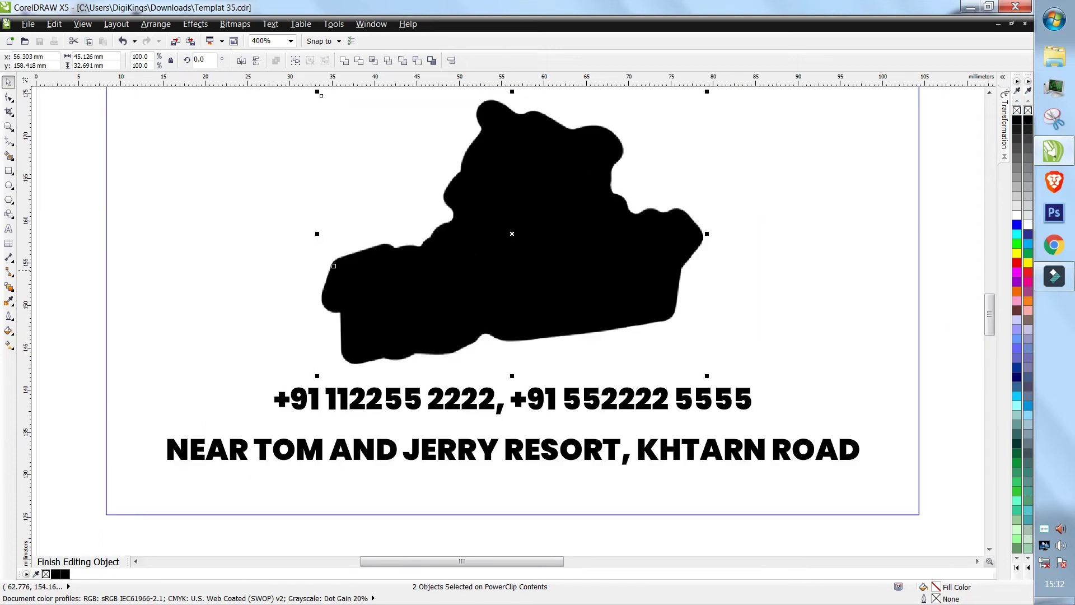
scroll(566, 269, down, 1)
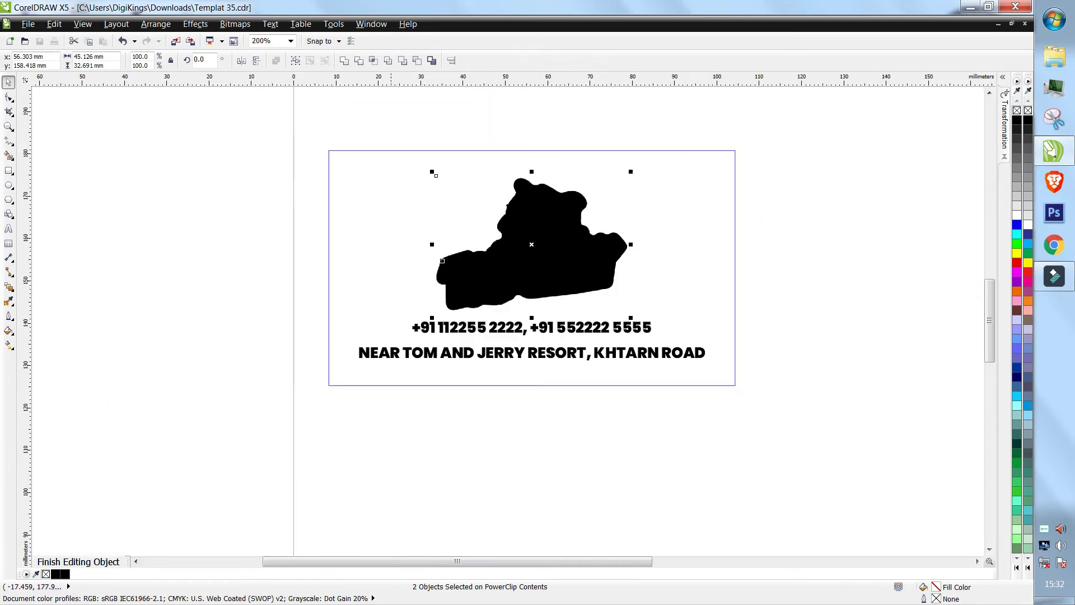
right_click(525, 218)
click(551, 238)
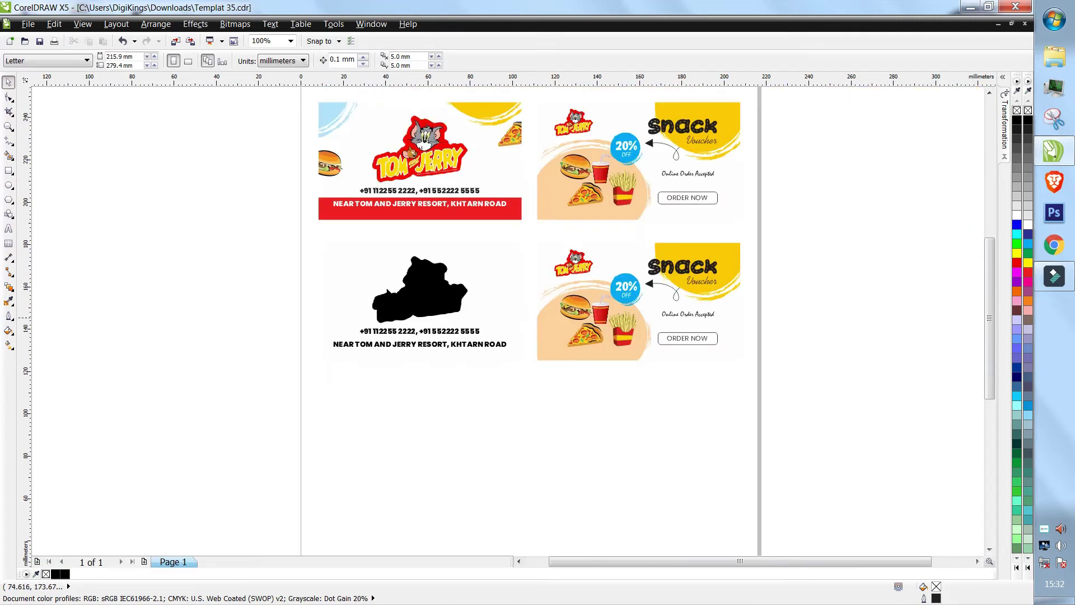
click(485, 317)
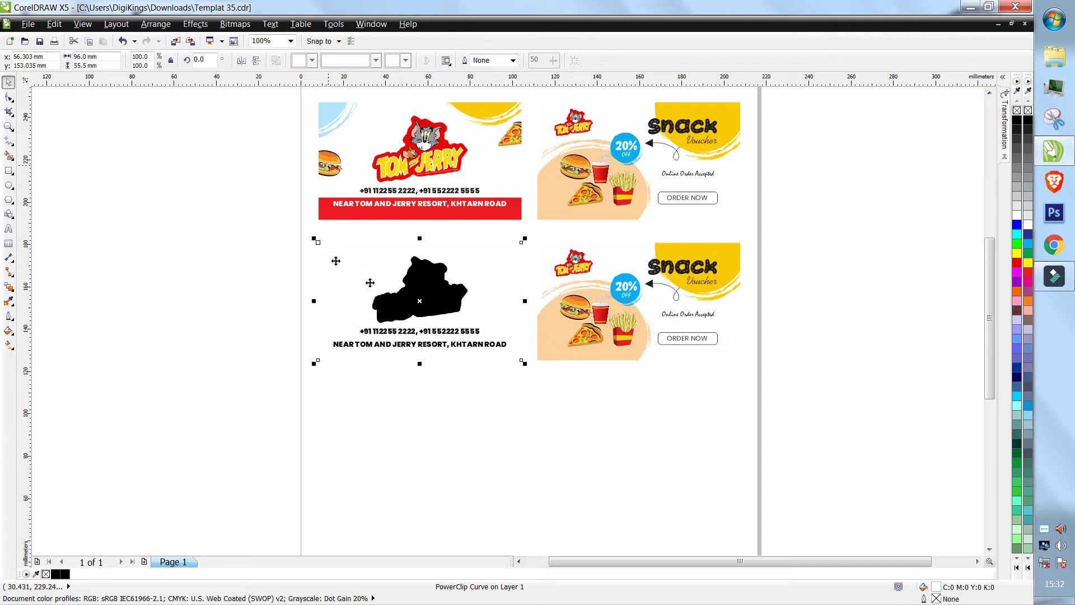
drag(472, 258, 417, 381)
key(ctrl+z)
click(446, 468)
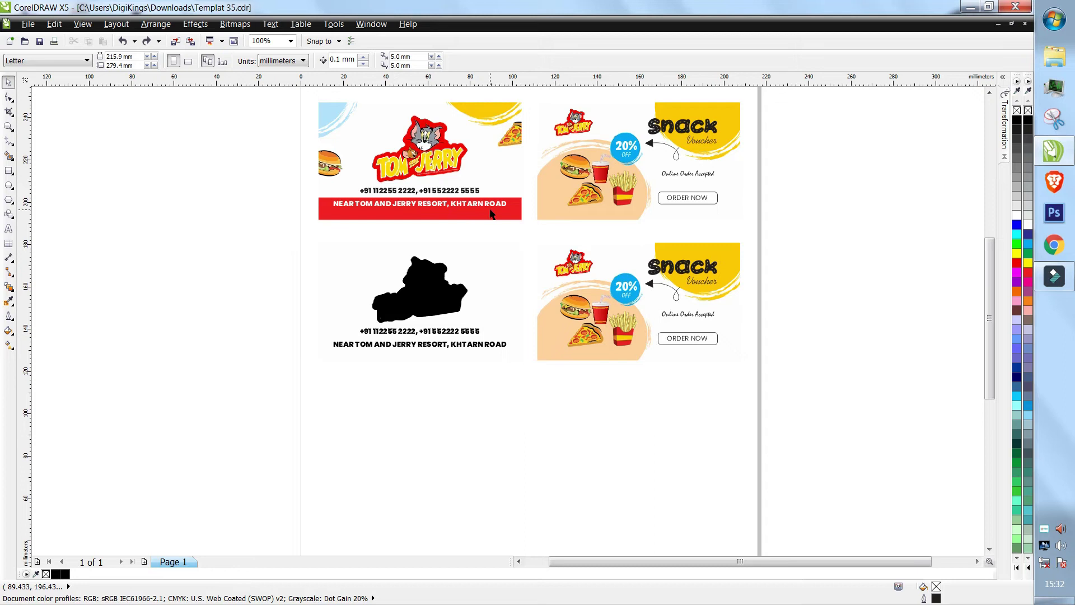
Edit the copied voucher side's PowerClip contents and apply brightness, contrast and intensity of -100 to its small logo
click(666, 309)
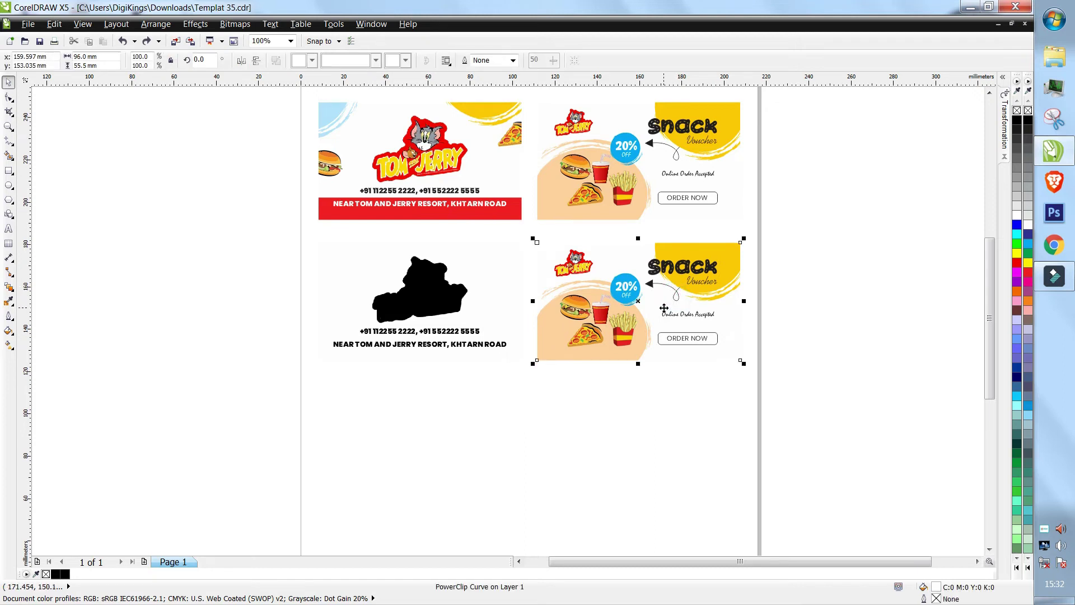
ctrl+click(664, 308)
scroll(795, 275, up, 1)
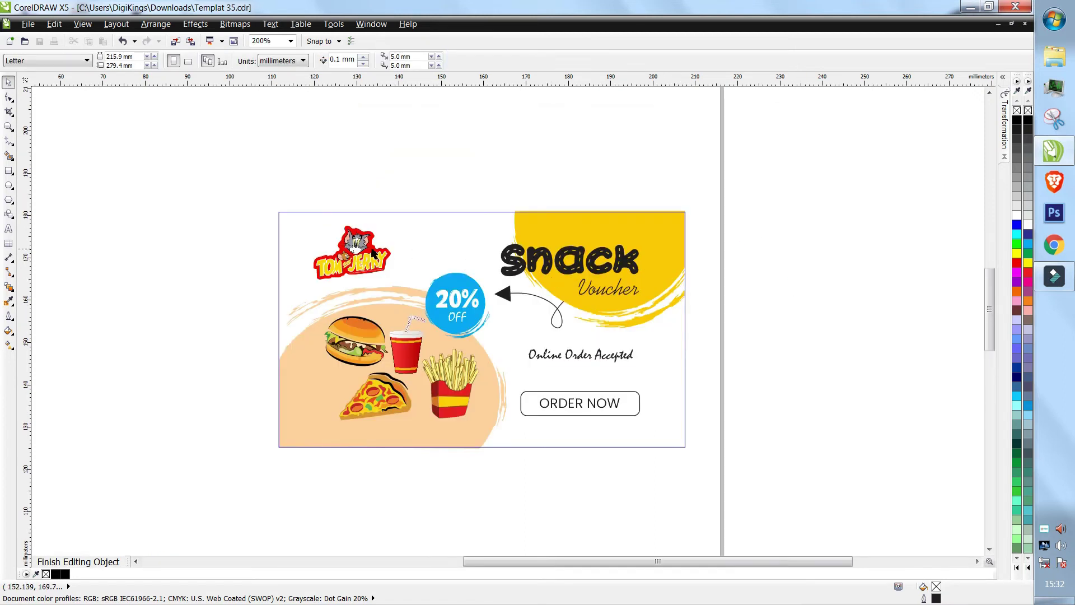
click(374, 253)
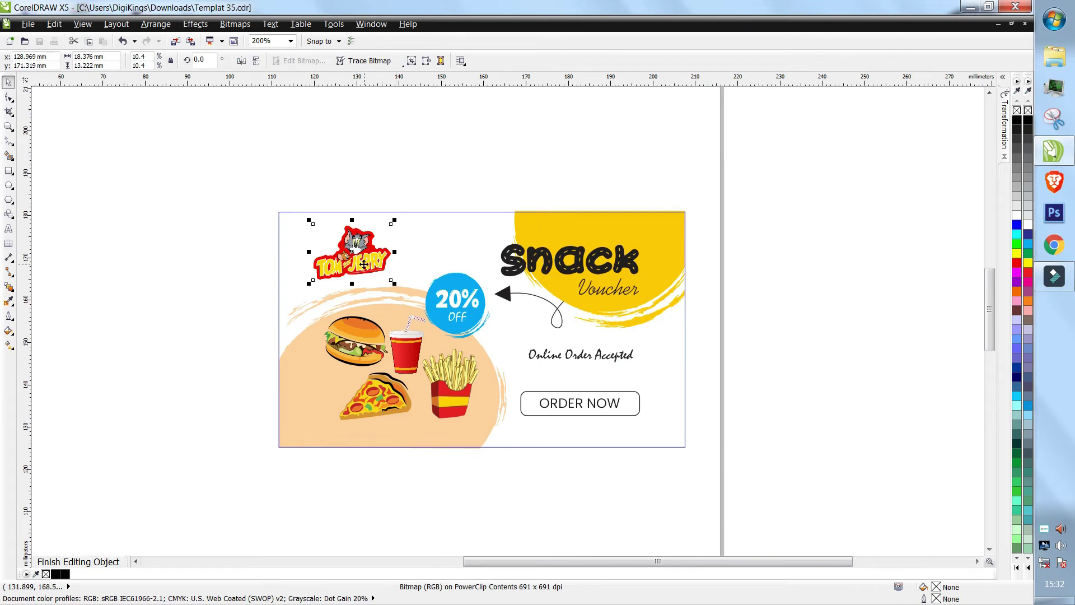
scroll(327, 264, up, 1)
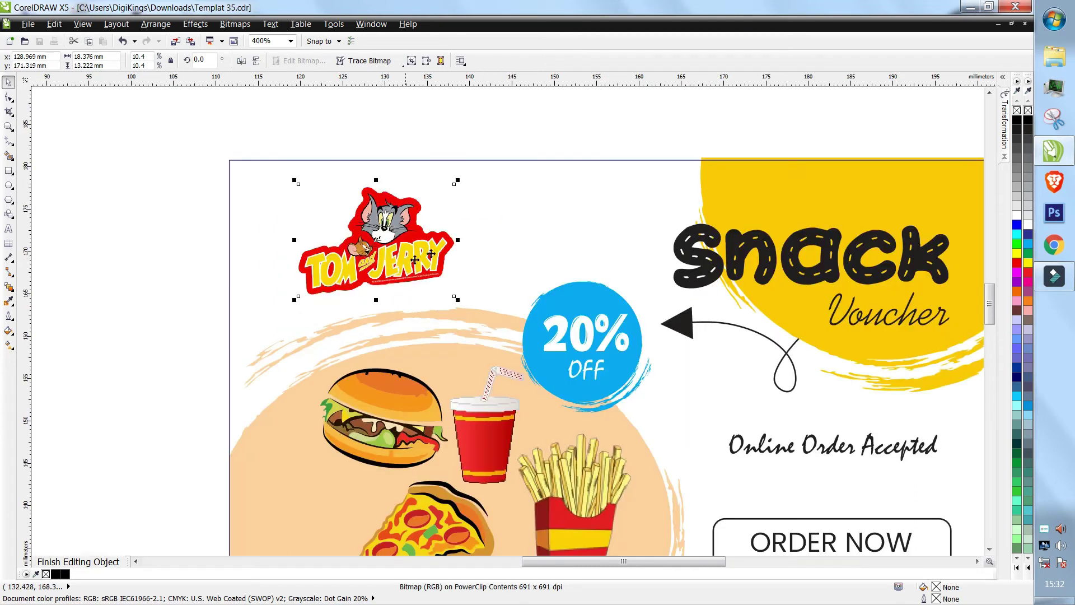
key(ctrl+b)
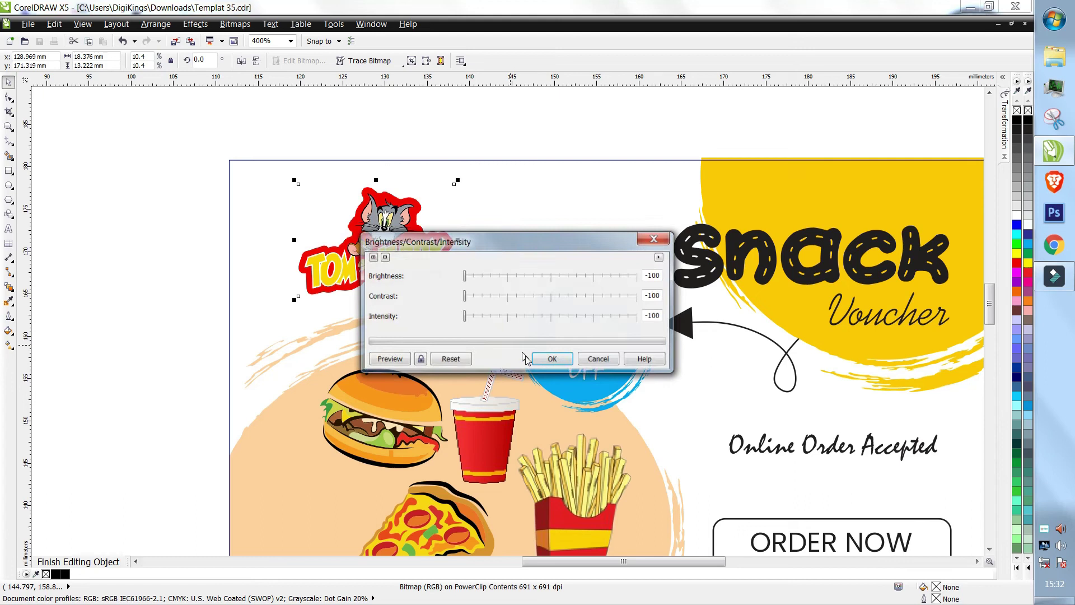
click(550, 359)
Draw a rectangle about 16.2 × 2.3 mm across the small logo's lettering and turn it into a black shape covering TOM and JERRY
scroll(370, 283, up, 1)
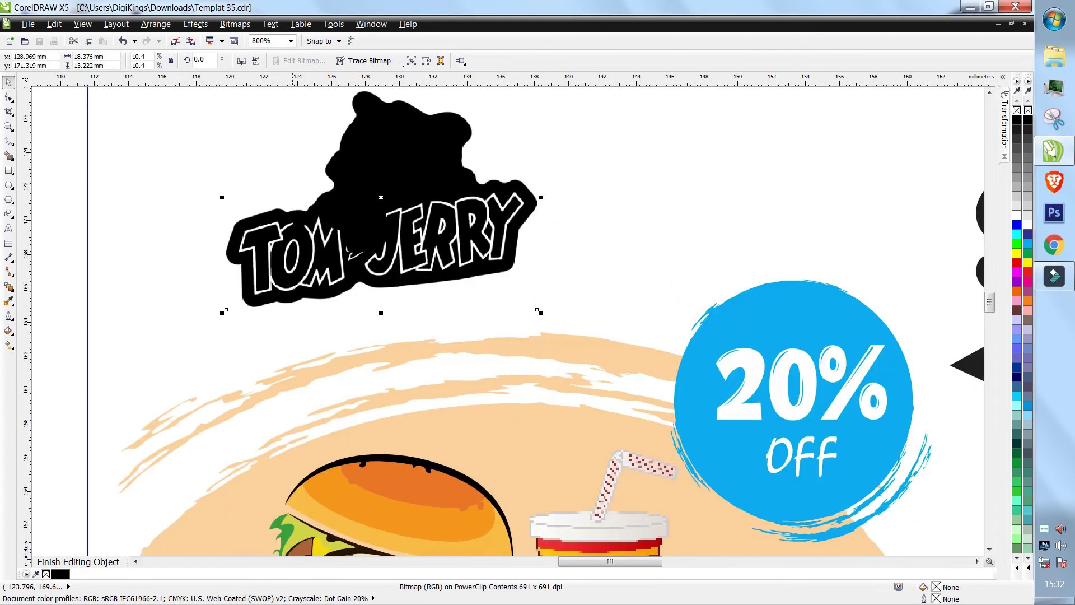
click(8, 169)
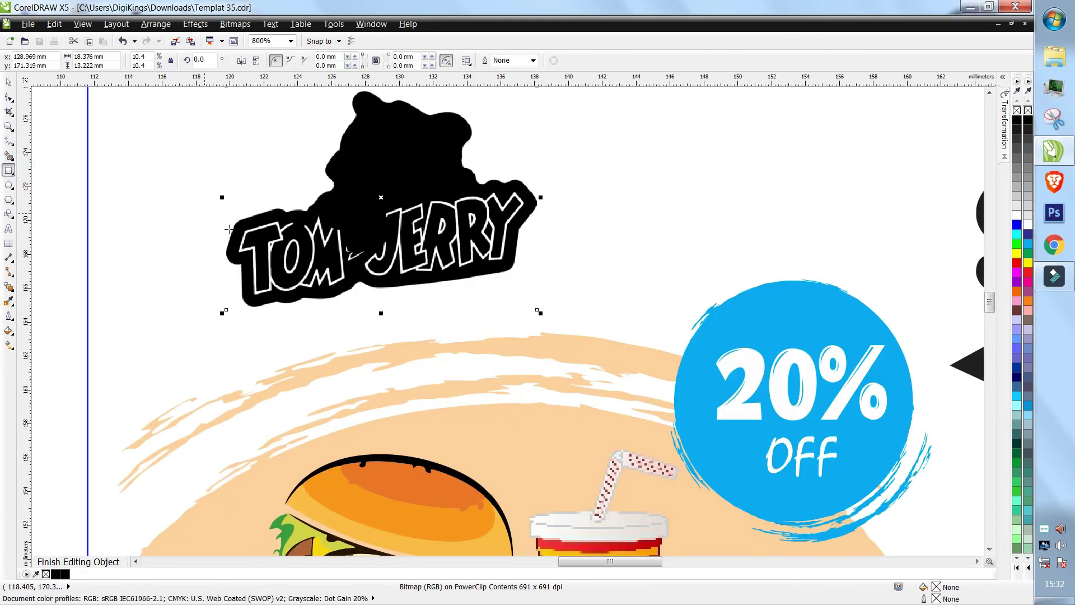
scroll(238, 232, up, 1)
scroll(238, 232, down, 1)
drag(238, 226, 516, 268)
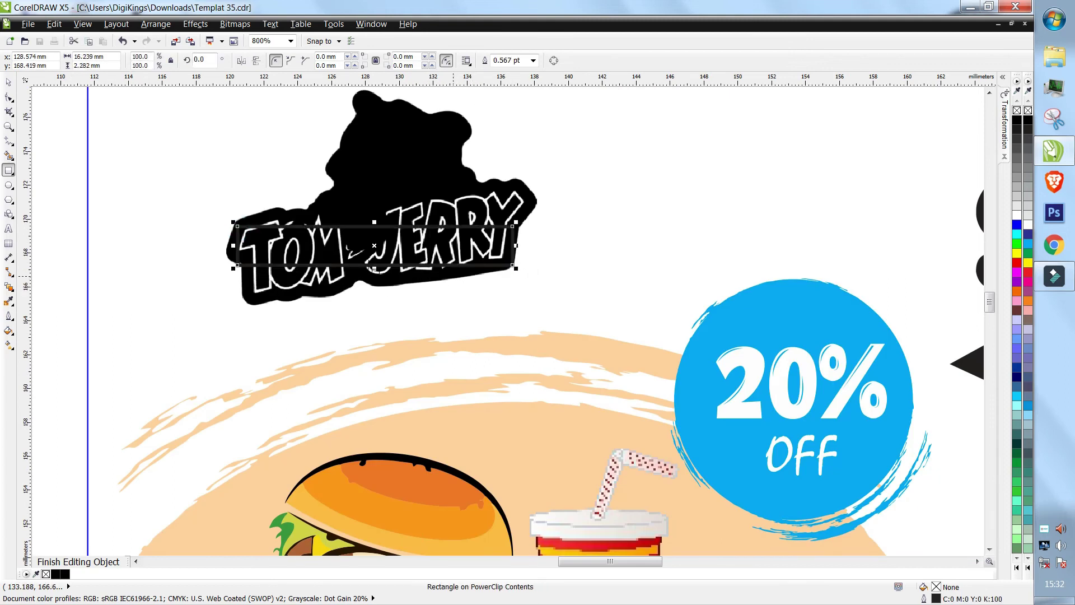
click(8, 97)
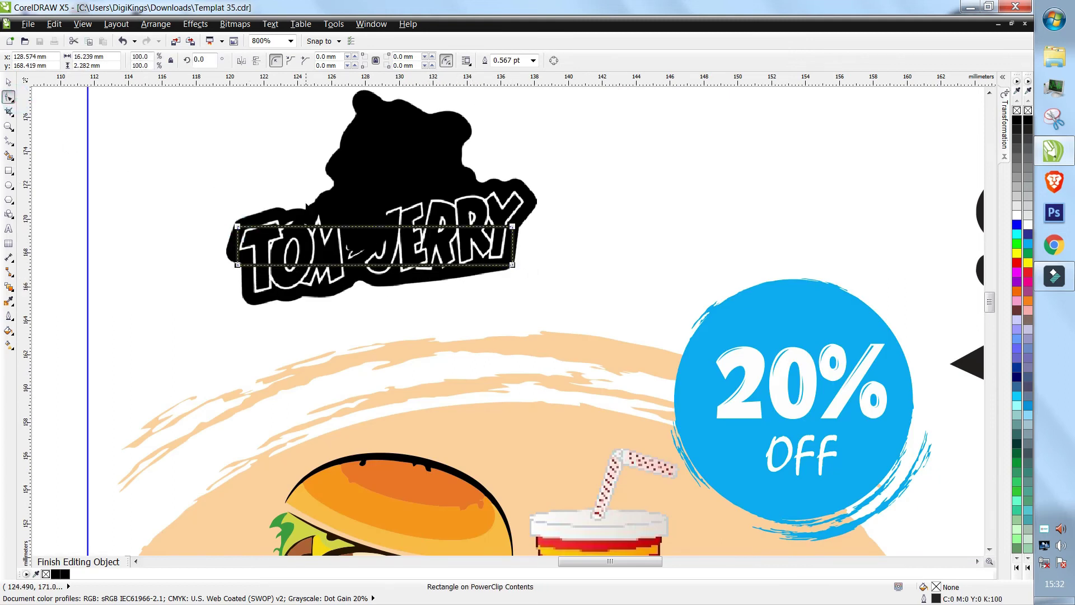
key(Delete)
scroll(504, 234, down, 3)
scroll(518, 342, up, 2)
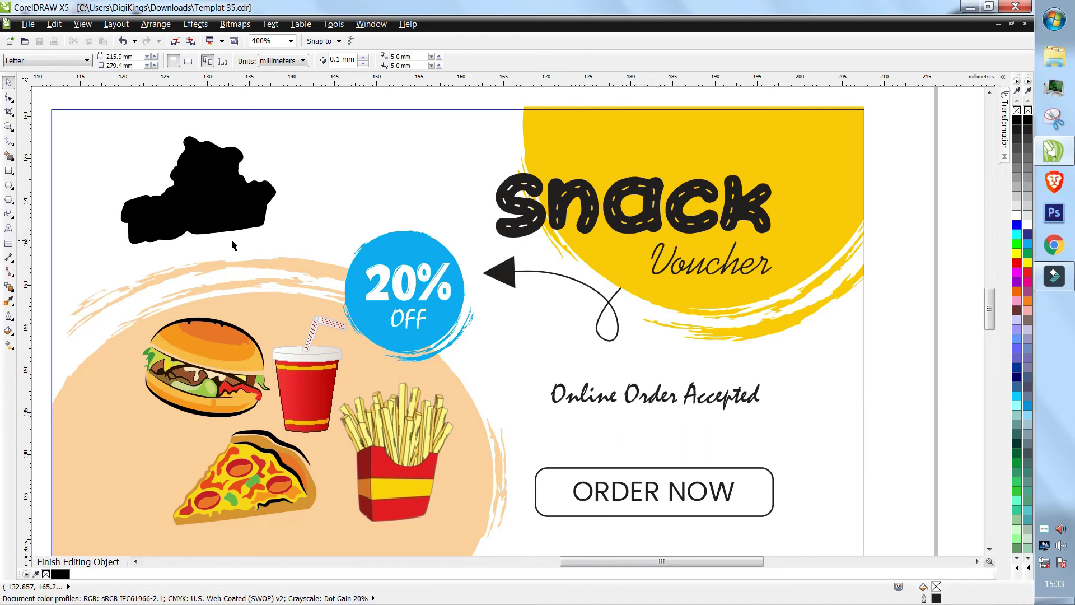
Delete the yellow brush shape behind the Snack Voucher title
click(687, 157)
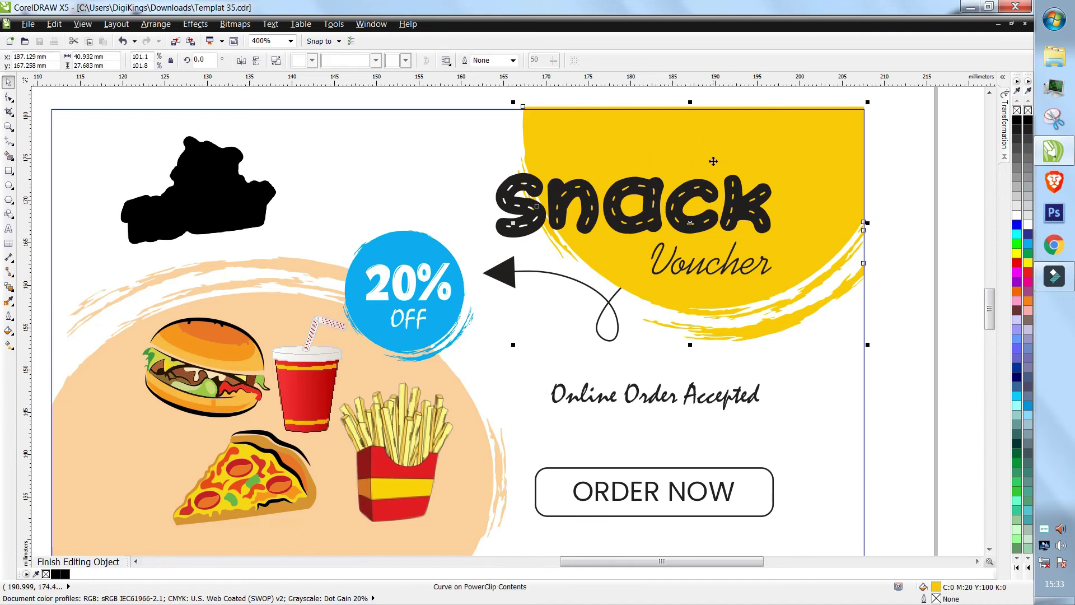
key(Delete)
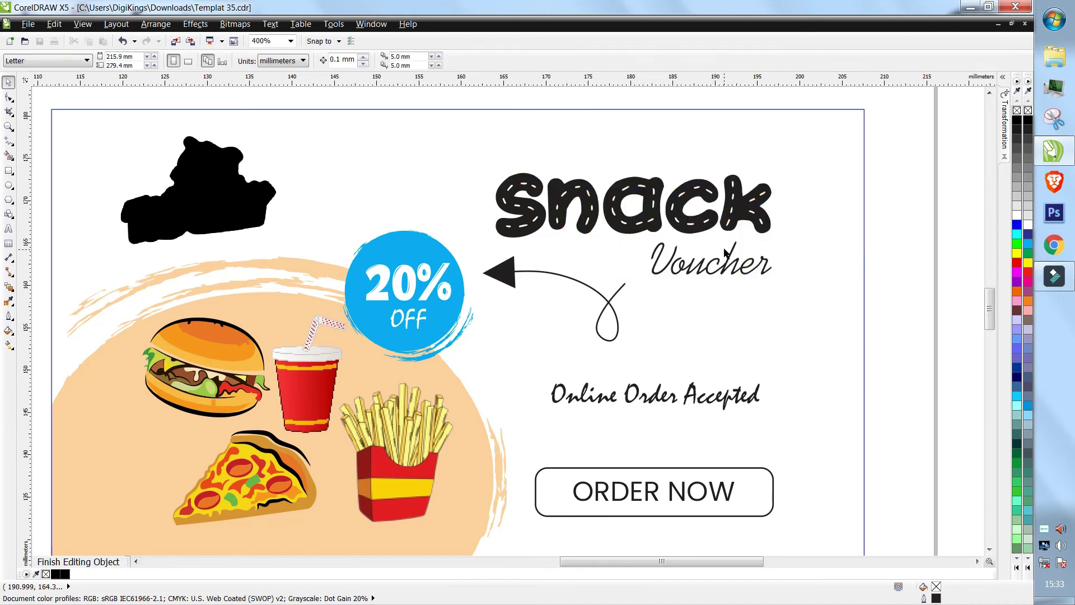
Check the colours of the looped arrow line and the Voucher and Online Order Accepted lettering
scroll(509, 287, up, 1)
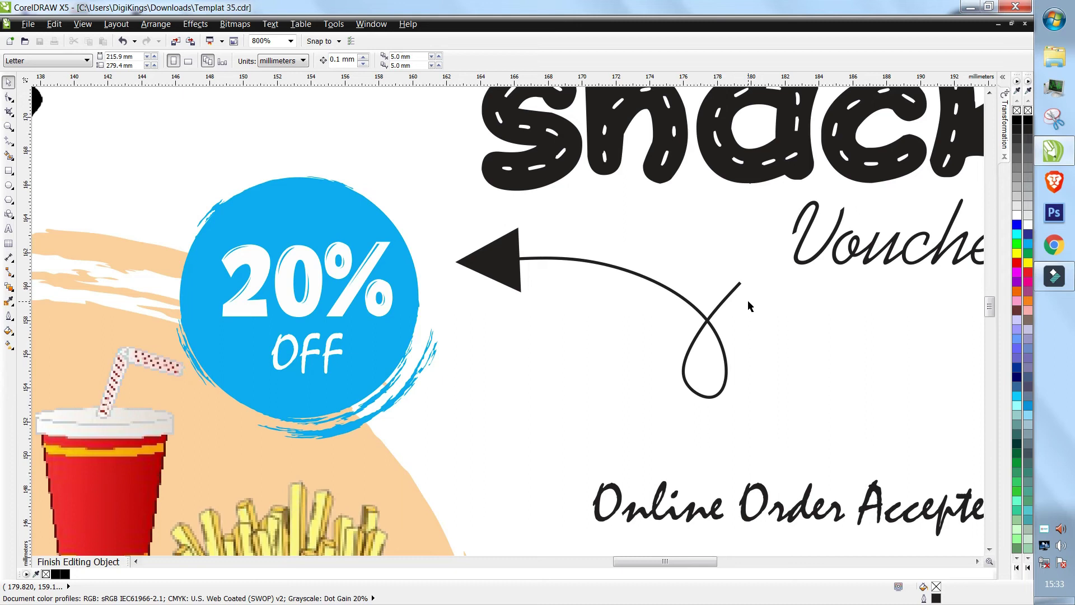
scroll(550, 278, up, 1)
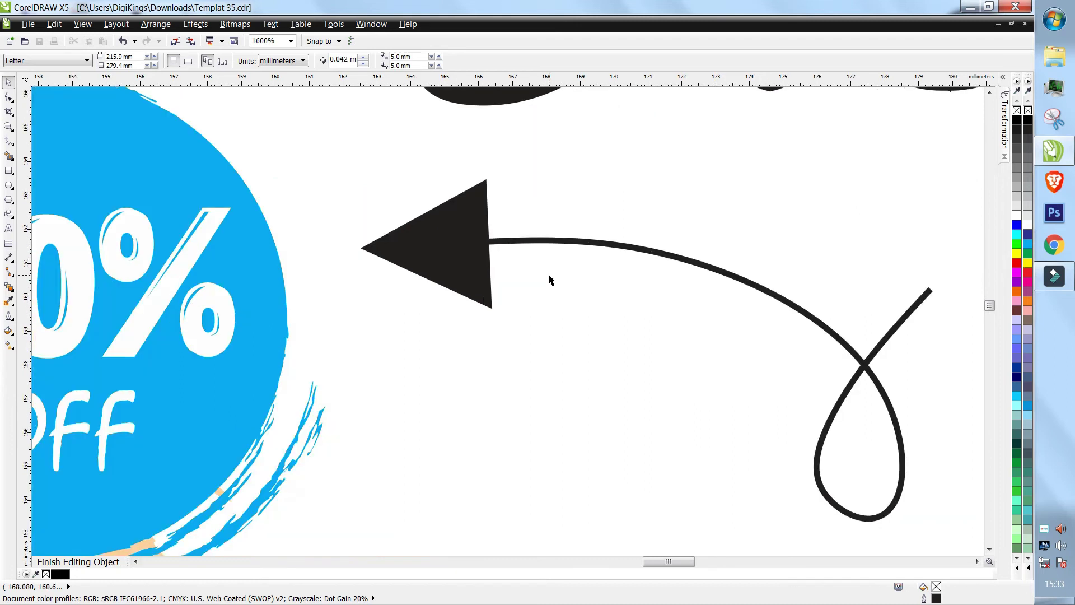
scroll(550, 278, down, 2)
click(468, 279)
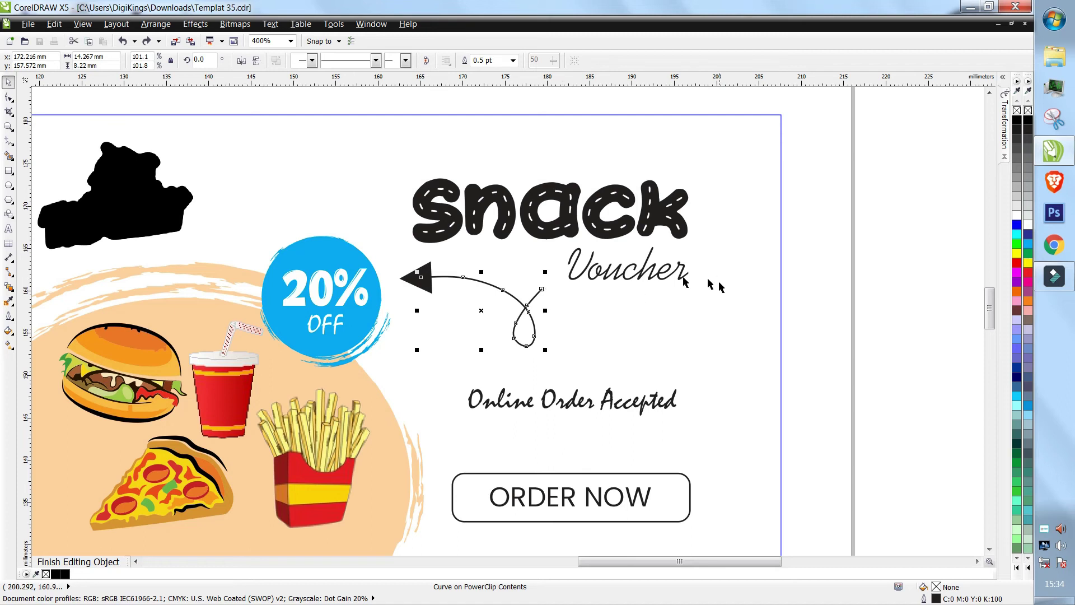
click(594, 271)
scroll(591, 271, up, 1)
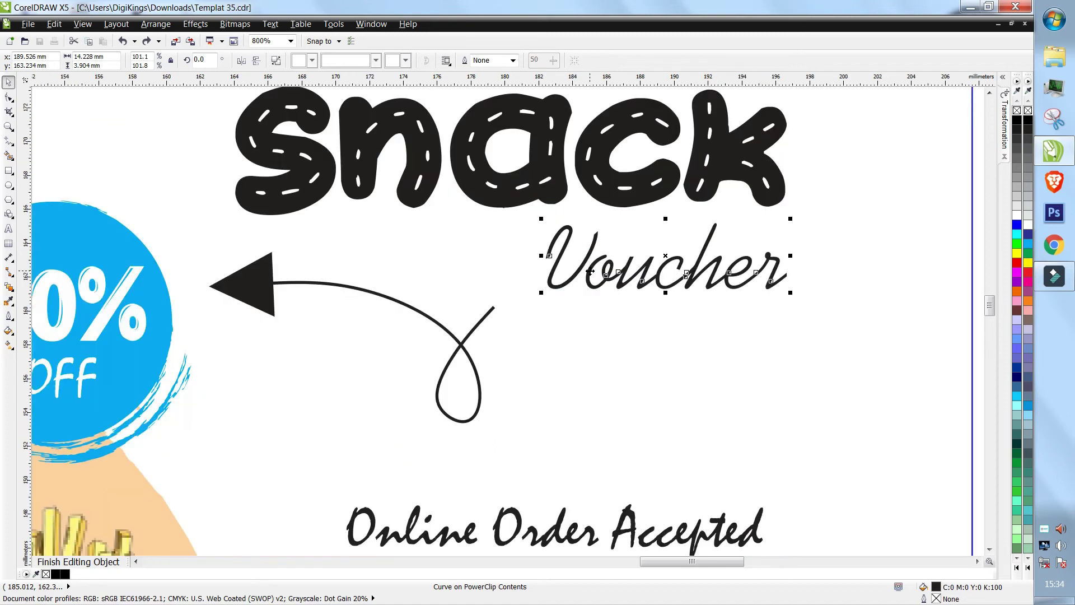
scroll(591, 272, down, 1)
click(560, 407)
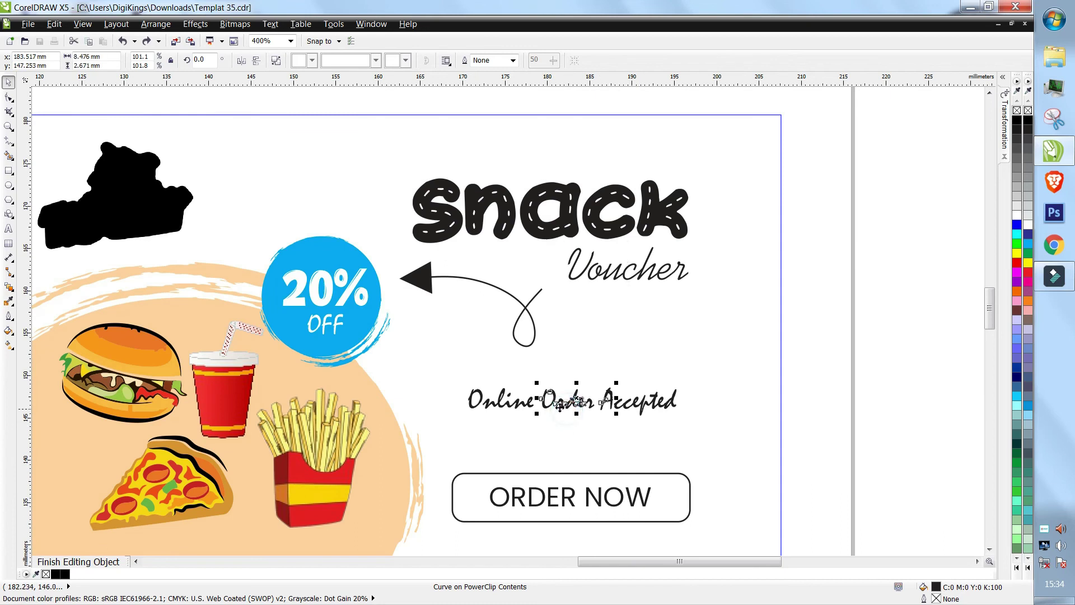
scroll(561, 407, up, 1)
scroll(438, 334, down, 1)
Fill the blue discount circle with black and delete the 20% and OFF lettering inside it
click(347, 230)
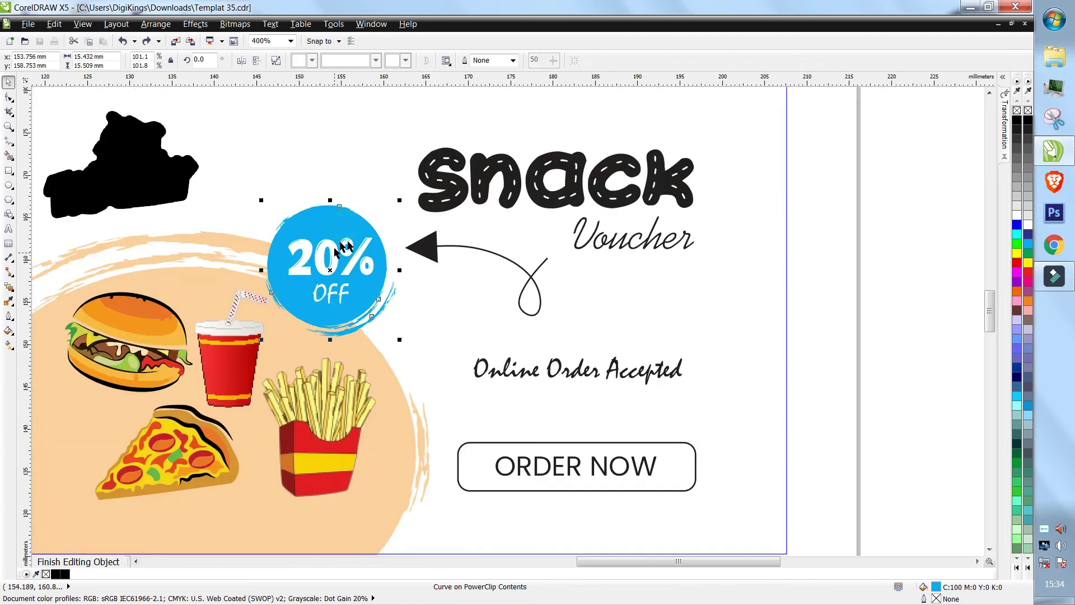
click(1028, 121)
click(370, 264)
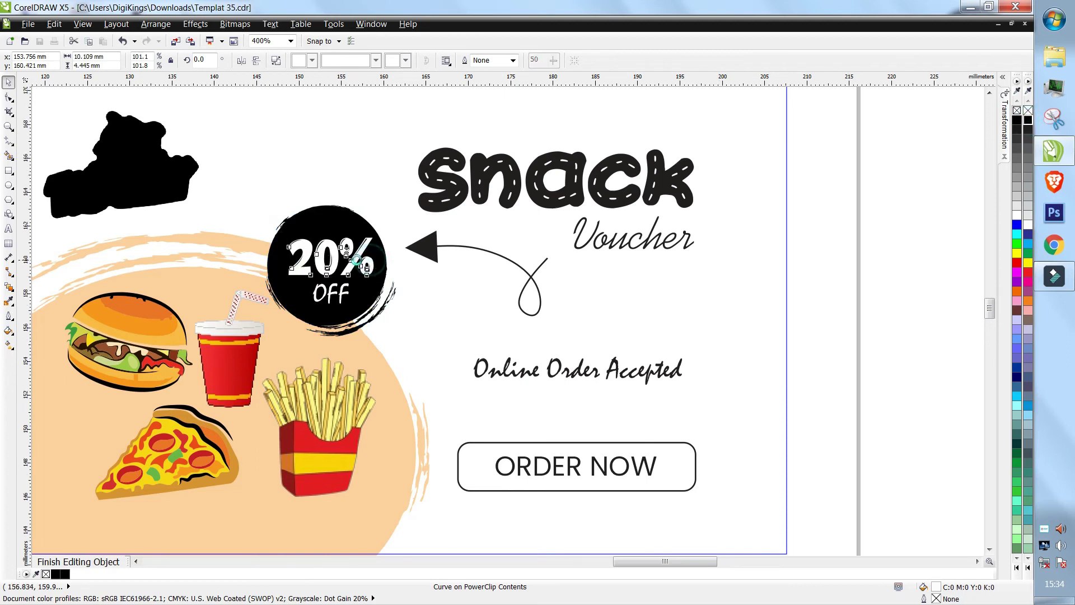
scroll(366, 262, up, 1)
key(Delete)
click(305, 327)
key(Delete)
scroll(359, 285, down, 1)
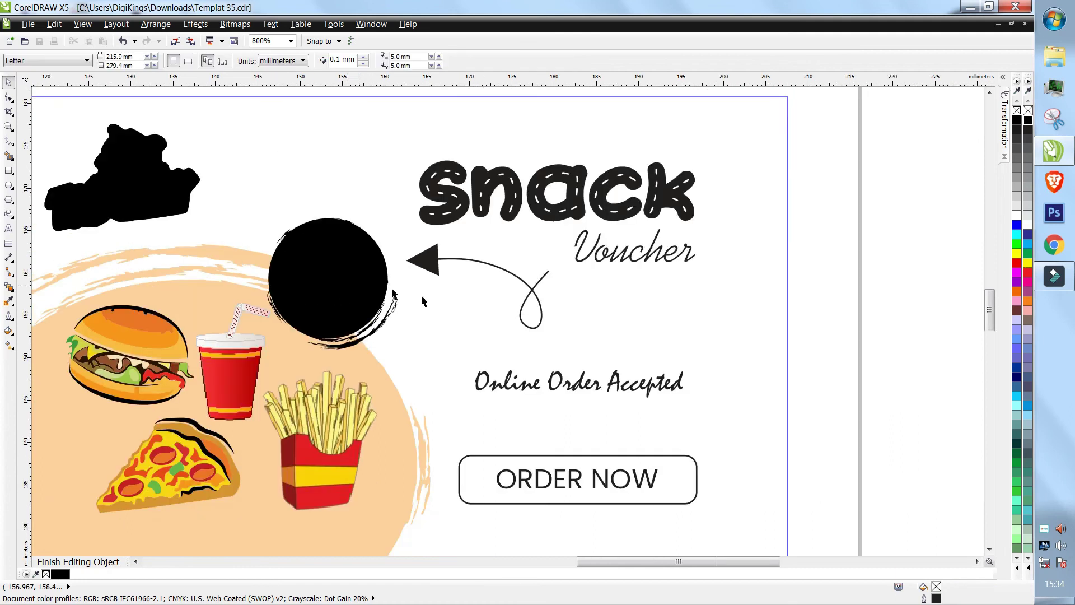
Delete the peach brush shape behind the food illustrations
scroll(250, 379, down, 1)
click(140, 396)
key(Delete)
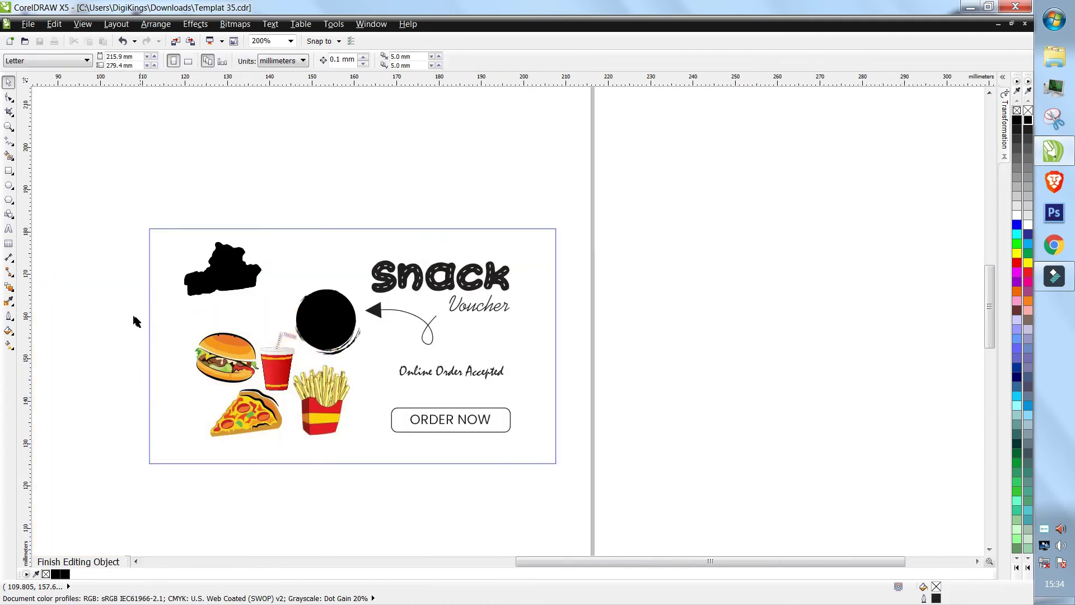
Fill the burger and pizza illustrations with black (C:100 M:100 Y:100 K:100)
drag(120, 312, 364, 468)
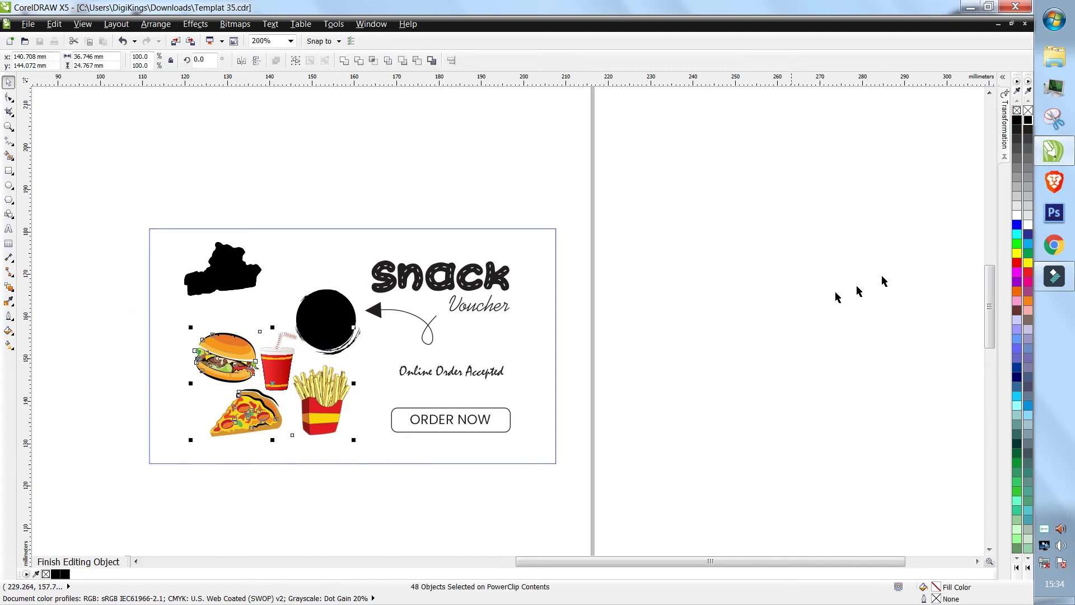
click(1028, 120)
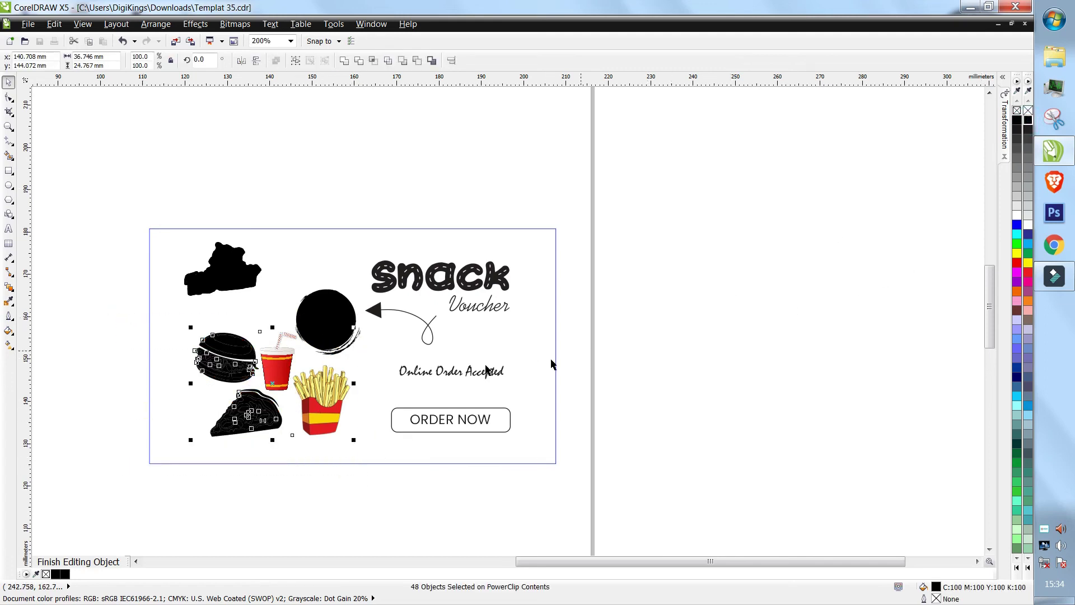
click(134, 450)
click(276, 370)
shift+click(322, 412)
click(83, 345)
Blacken the drink cup and fries bitmaps by applying brightness, contrast and intensity of -100 to each
scroll(149, 413, up, 2)
click(276, 372)
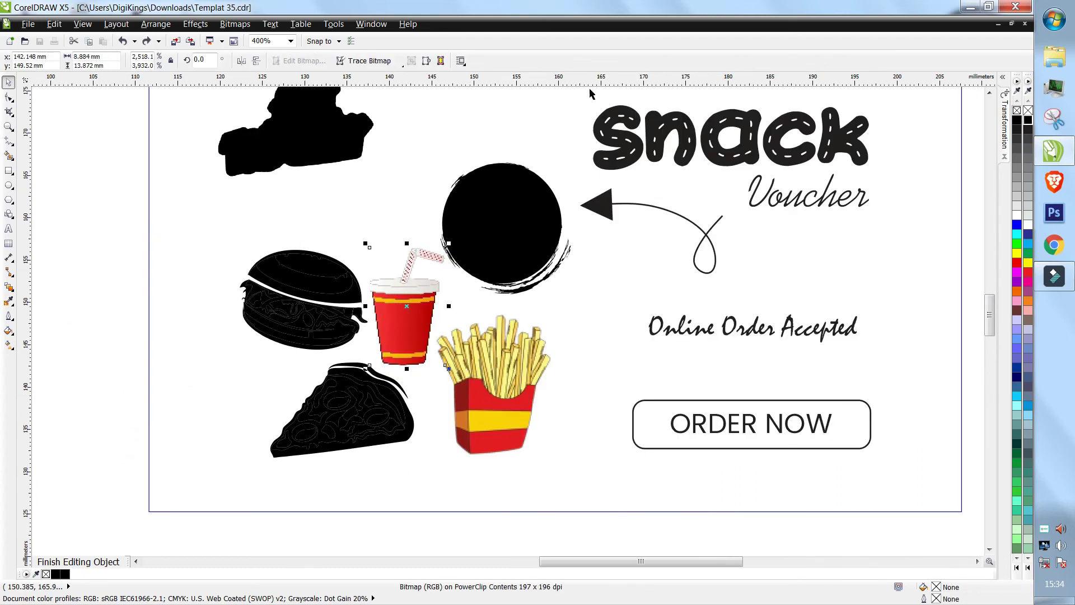
key(ctrl+b)
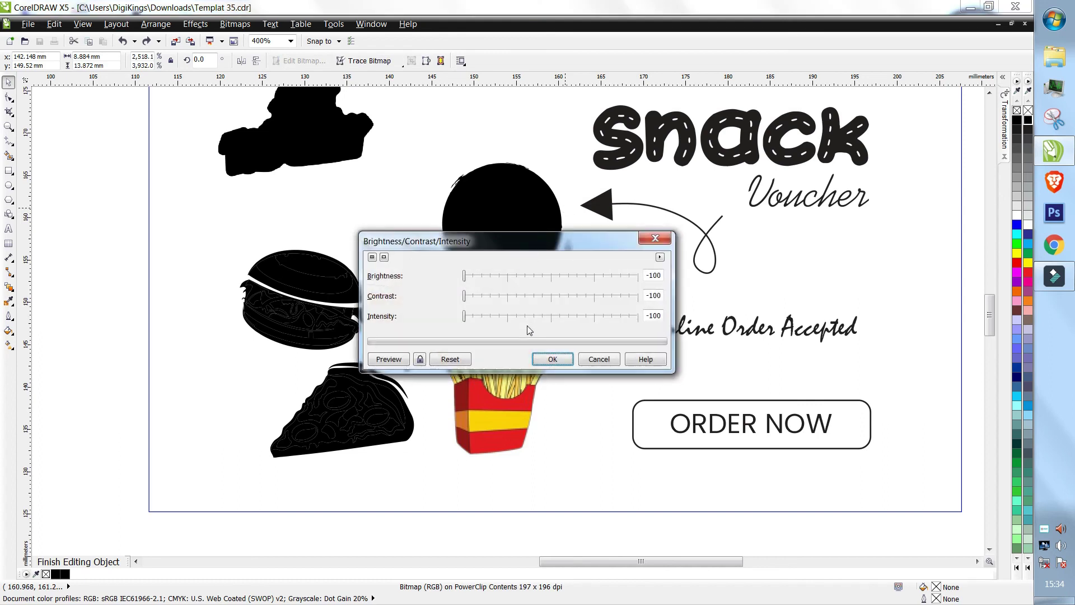
click(566, 361)
click(511, 415)
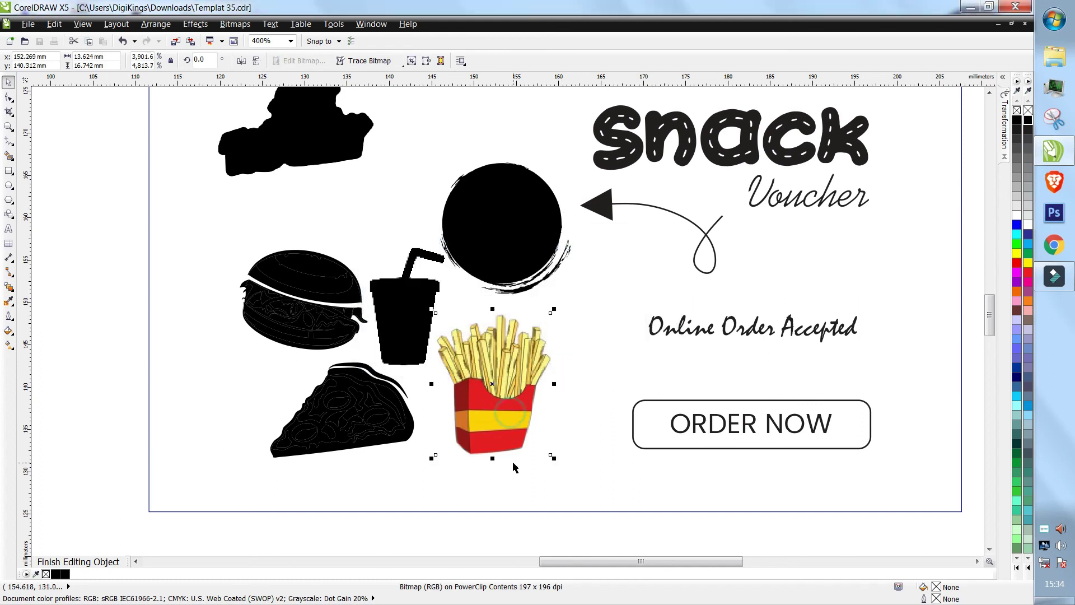
key(ctrl+b)
click(552, 360)
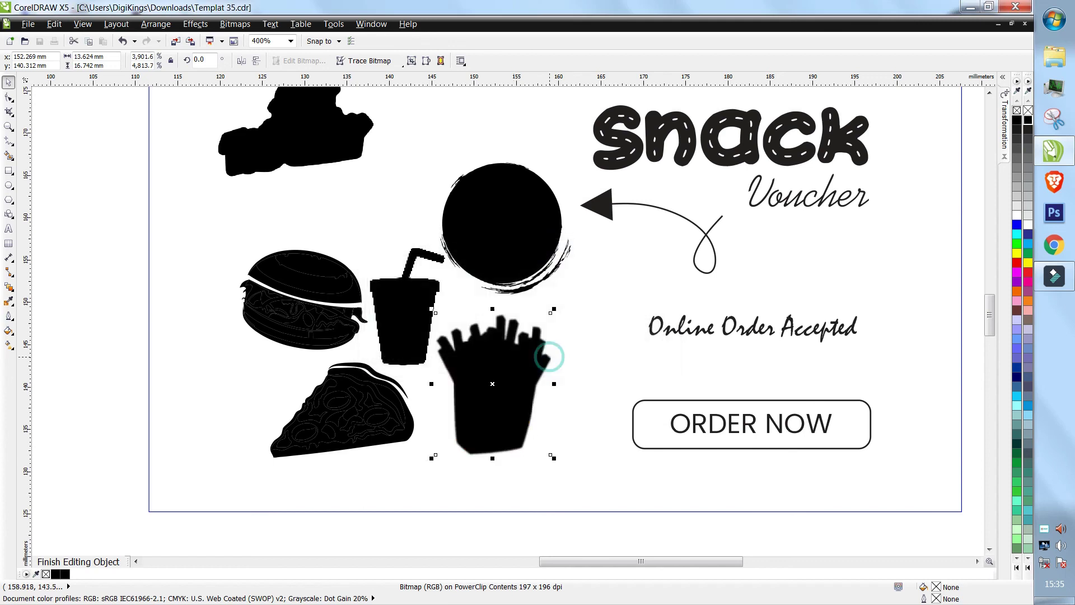
Finish editing the PowerClip contents of the copied voucher side
scroll(551, 360, down, 3)
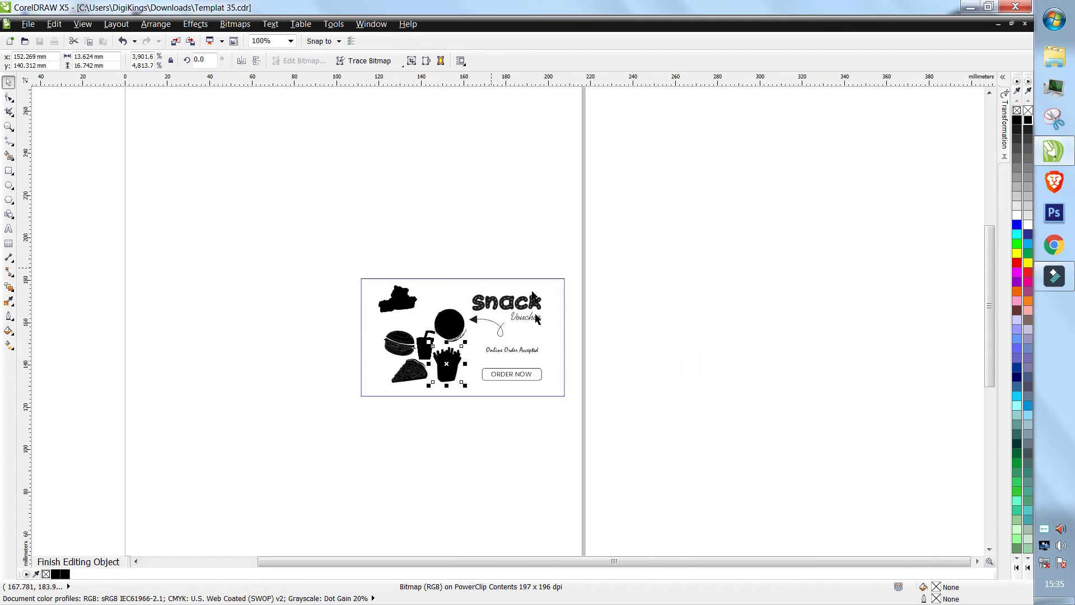
right_click(511, 382)
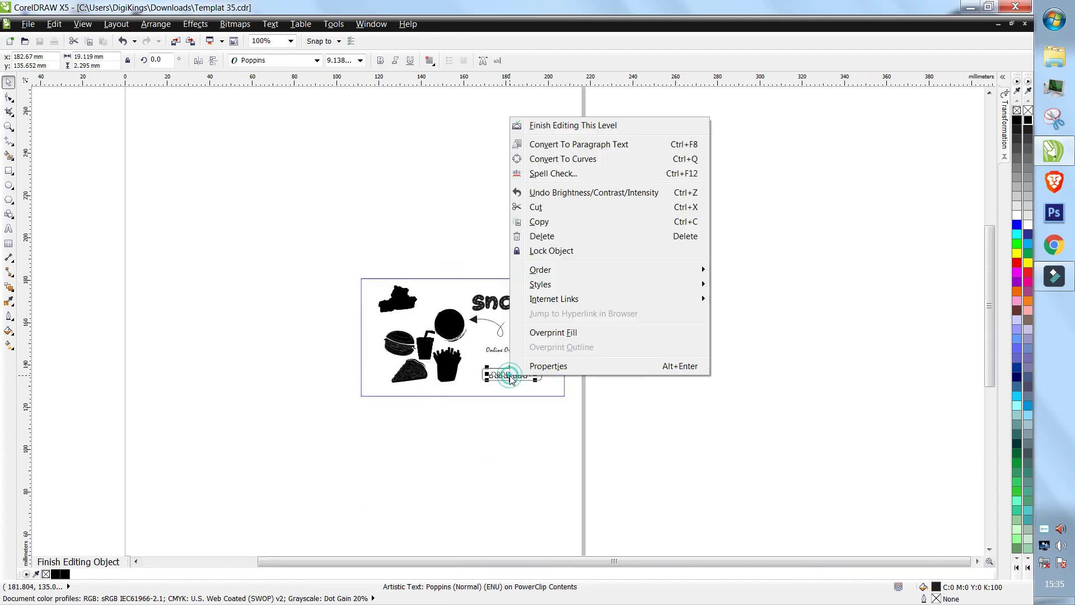
click(556, 126)
click(615, 314)
Frame all four card sides in the view to compare the coloured and black versions
scroll(529, 334, down, 2)
drag(606, 190, 576, 244)
drag(502, 309, 288, 401)
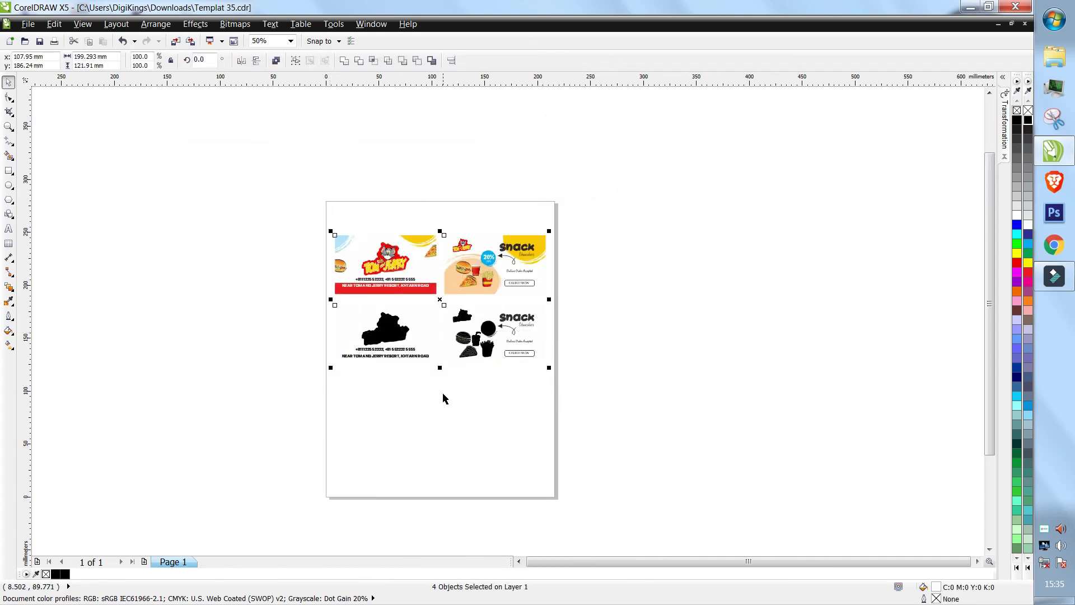
key(shift+F2)
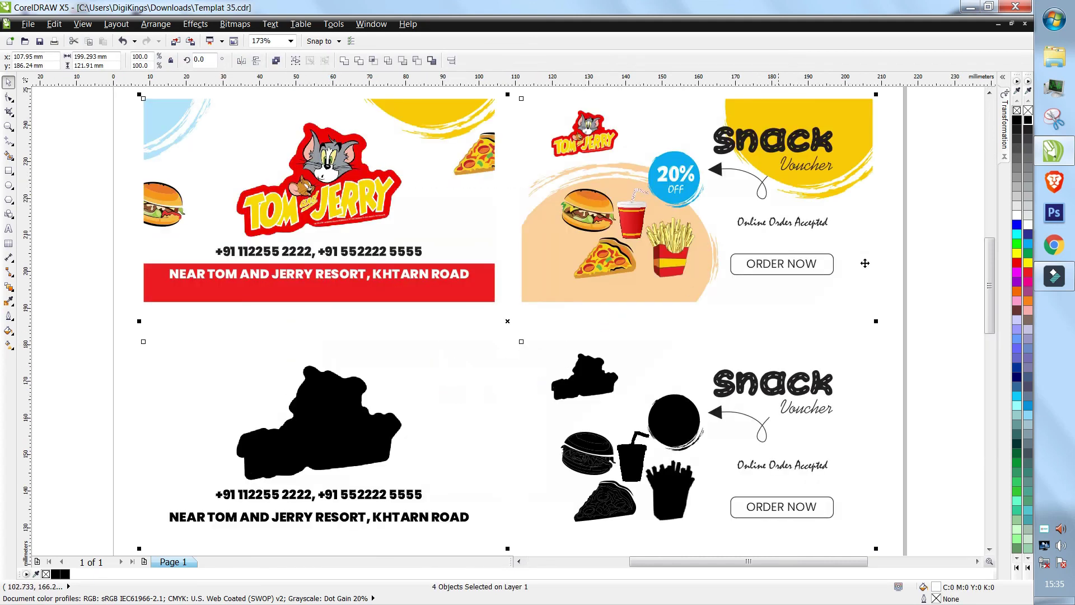
click(912, 230)
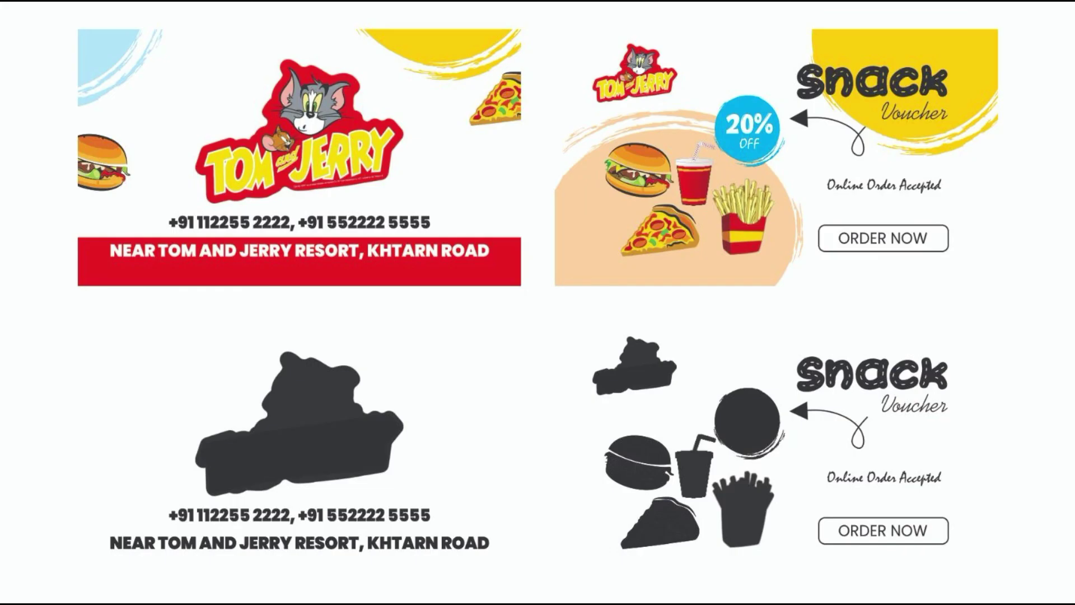